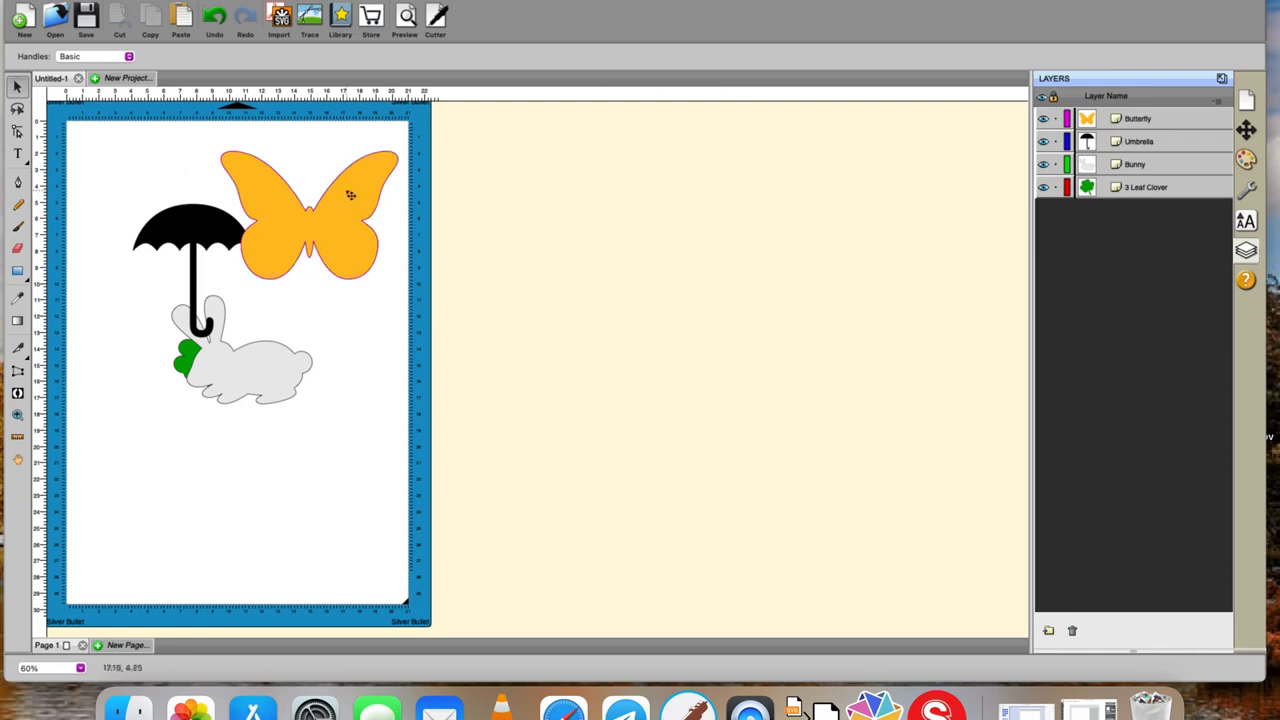
# Insert the Tag 1 shape from the library's Tags, Signs category into the project and close the library.
pyautogui.click(340, 18)
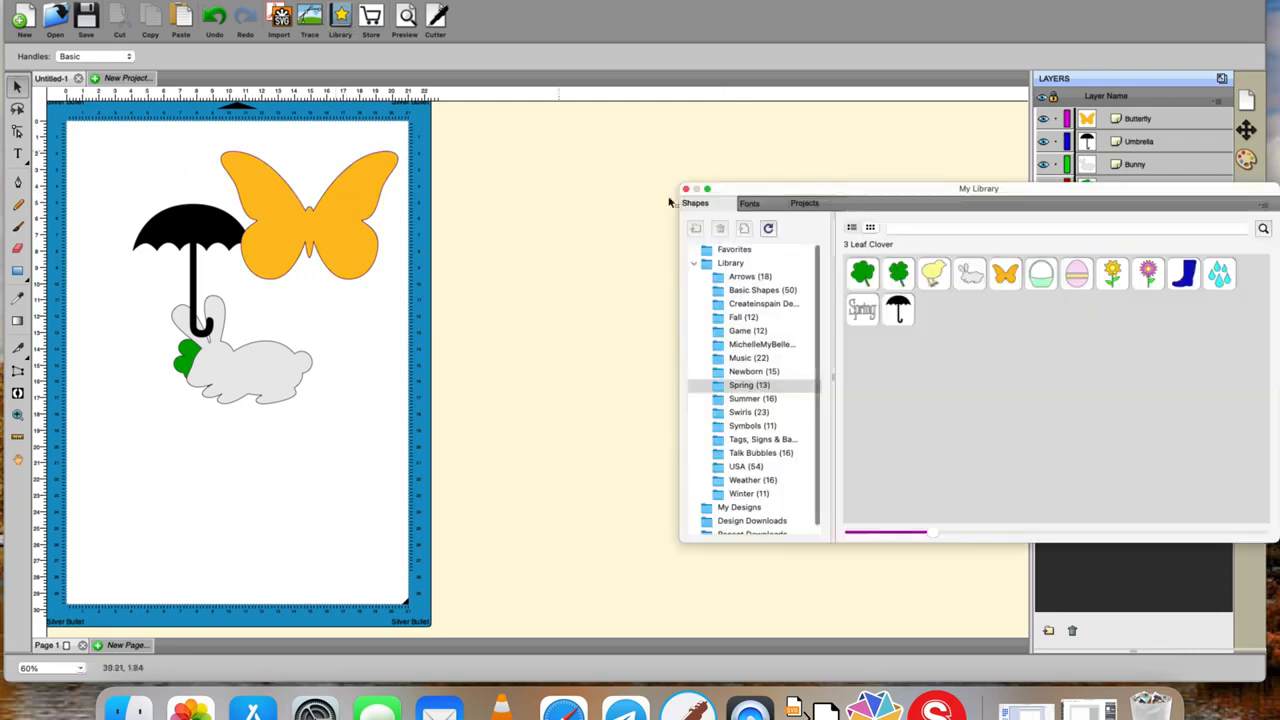
pyautogui.click(765, 335)
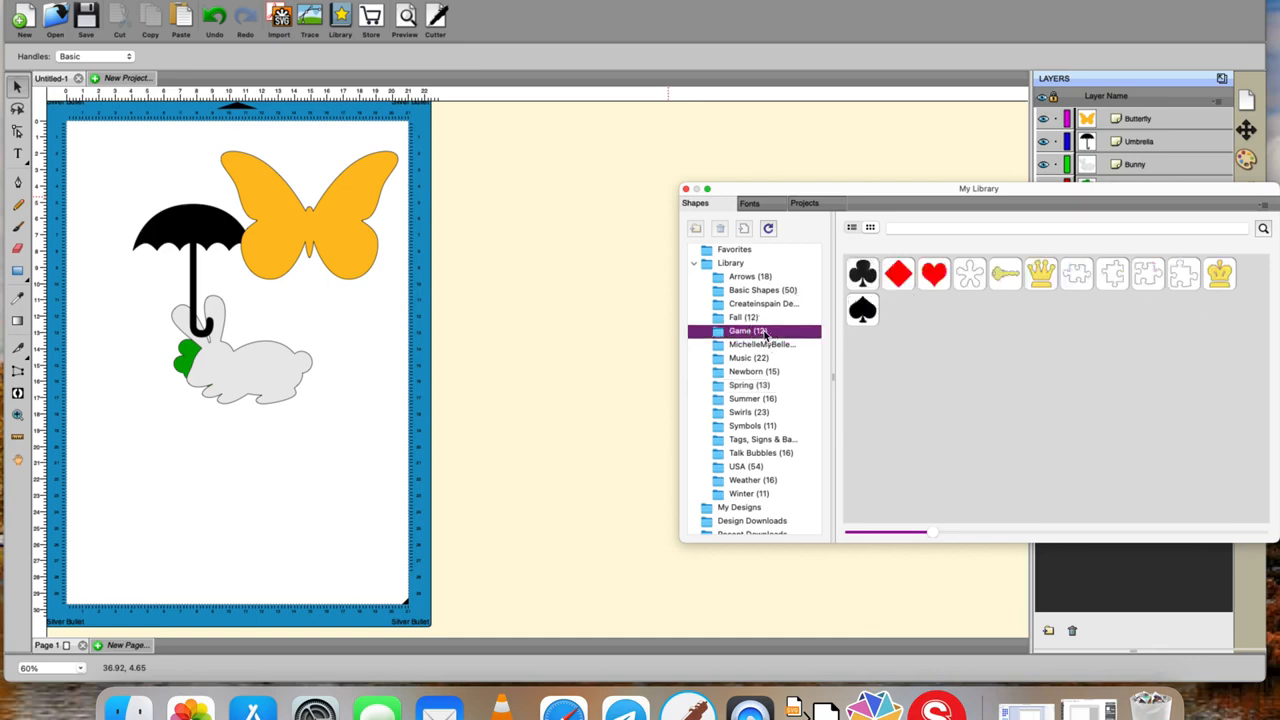
pyautogui.click(738, 446)
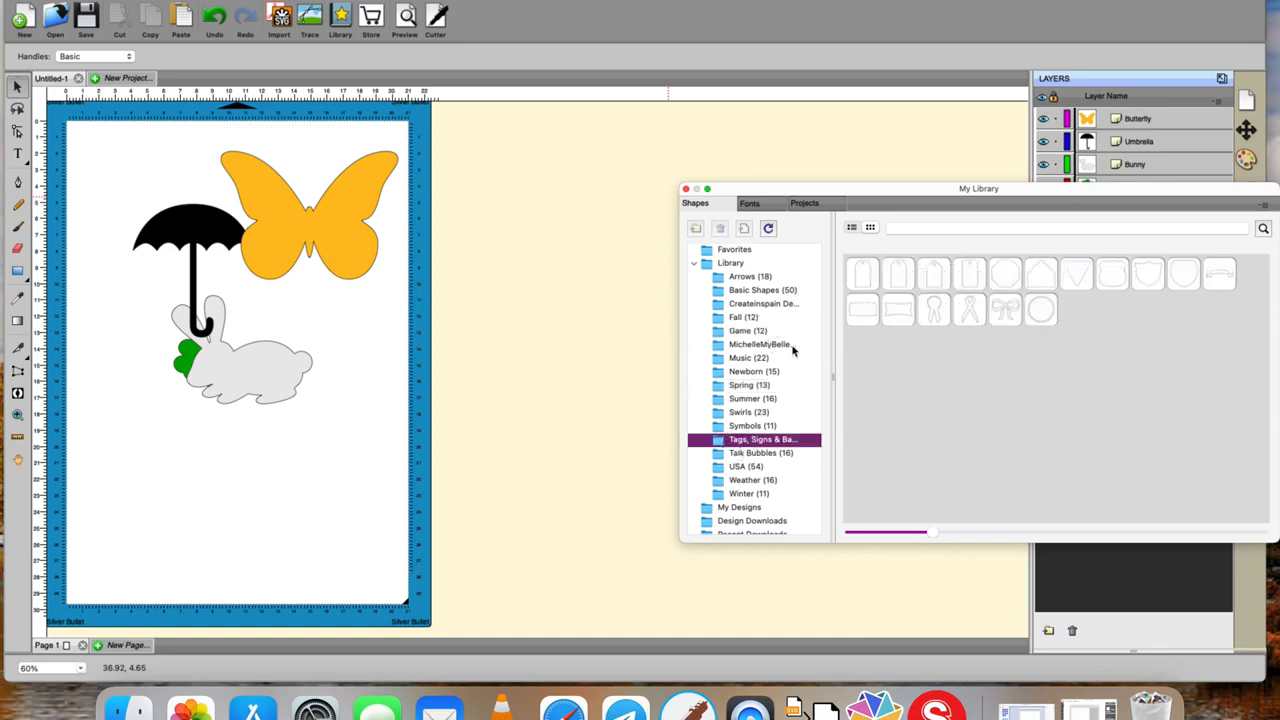
pyautogui.doubleClick(863, 281)
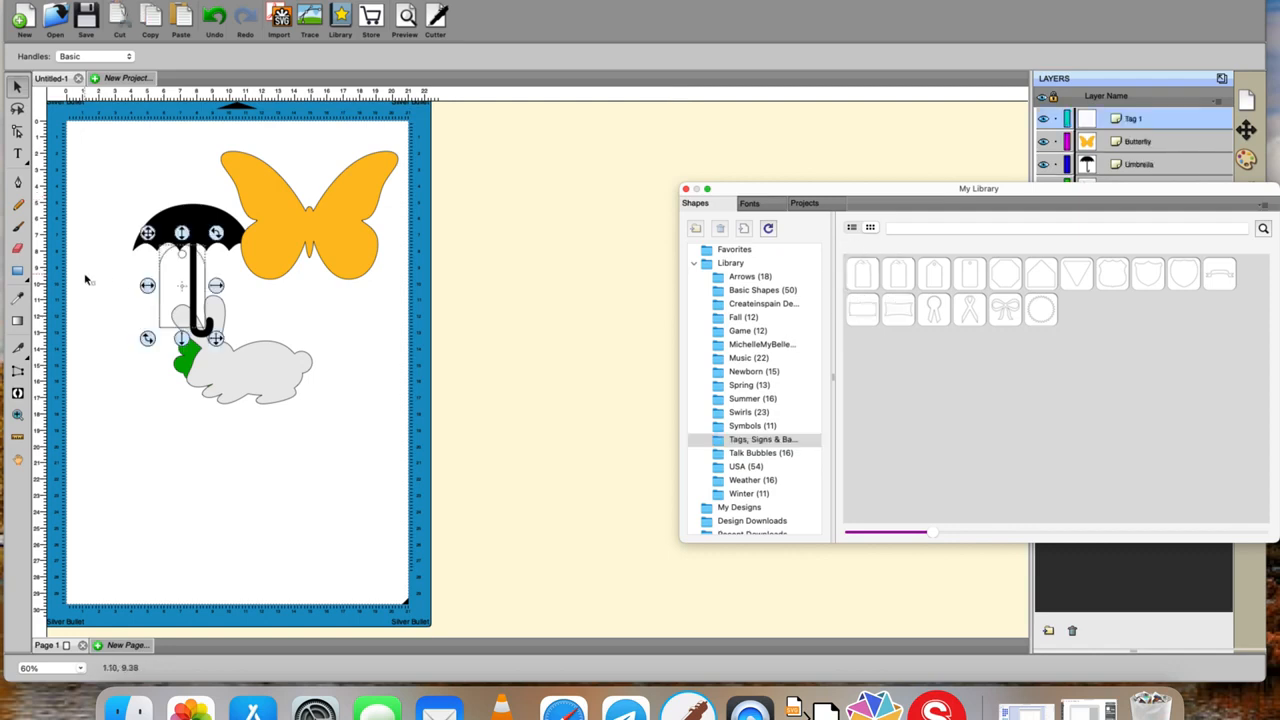
pyautogui.click(685, 189)
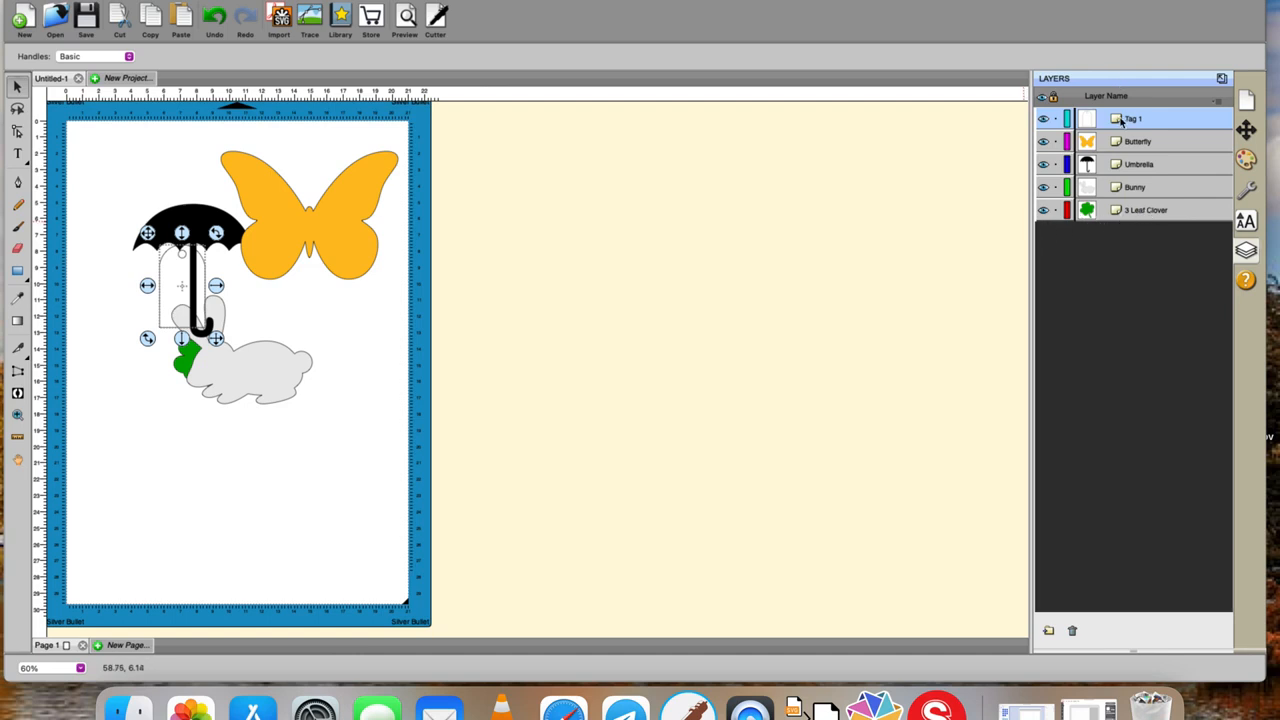
# Move the tag clear of the umbrella to the mat's left side and scale it up to about twice its size.
pyautogui.moveTo(160, 306); pyautogui.dragTo(99, 332)
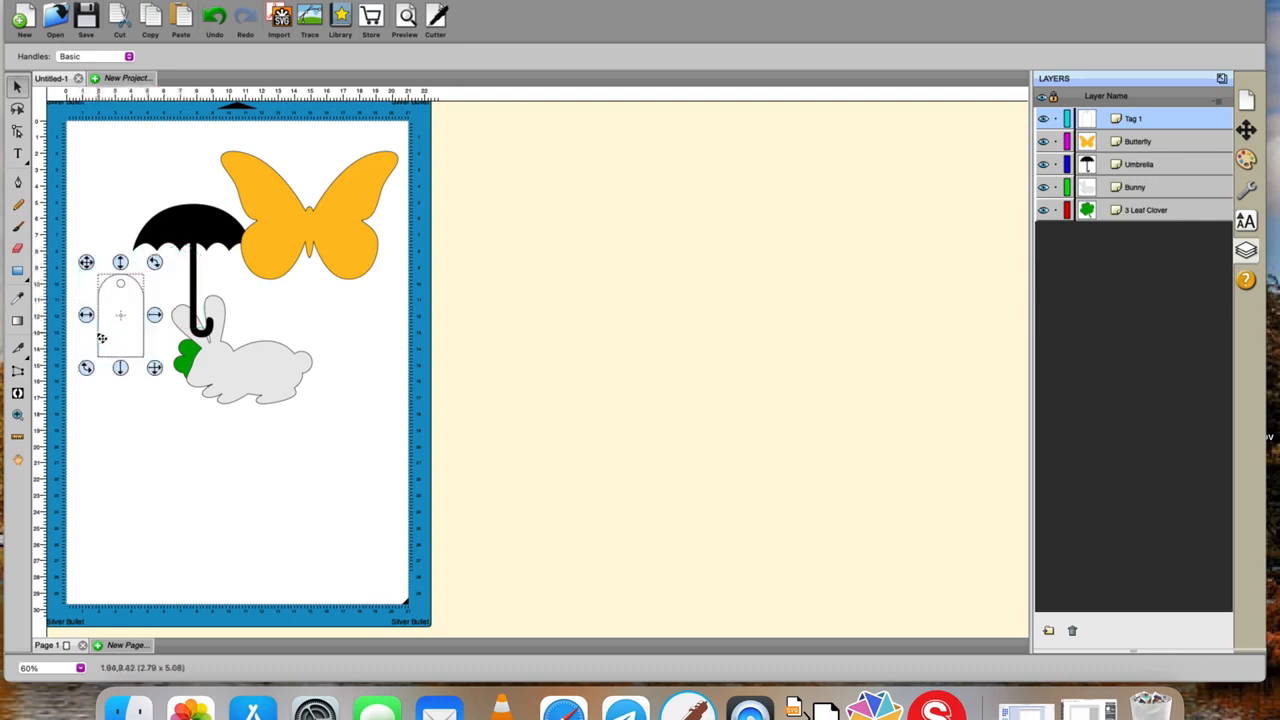
pyautogui.click(150, 370)
pyautogui.moveTo(150, 370); pyautogui.dragTo(202, 442)
# Fill the tag with the solid colour FF8080 and move it over the bunny's body.
pyautogui.click(1246, 160)
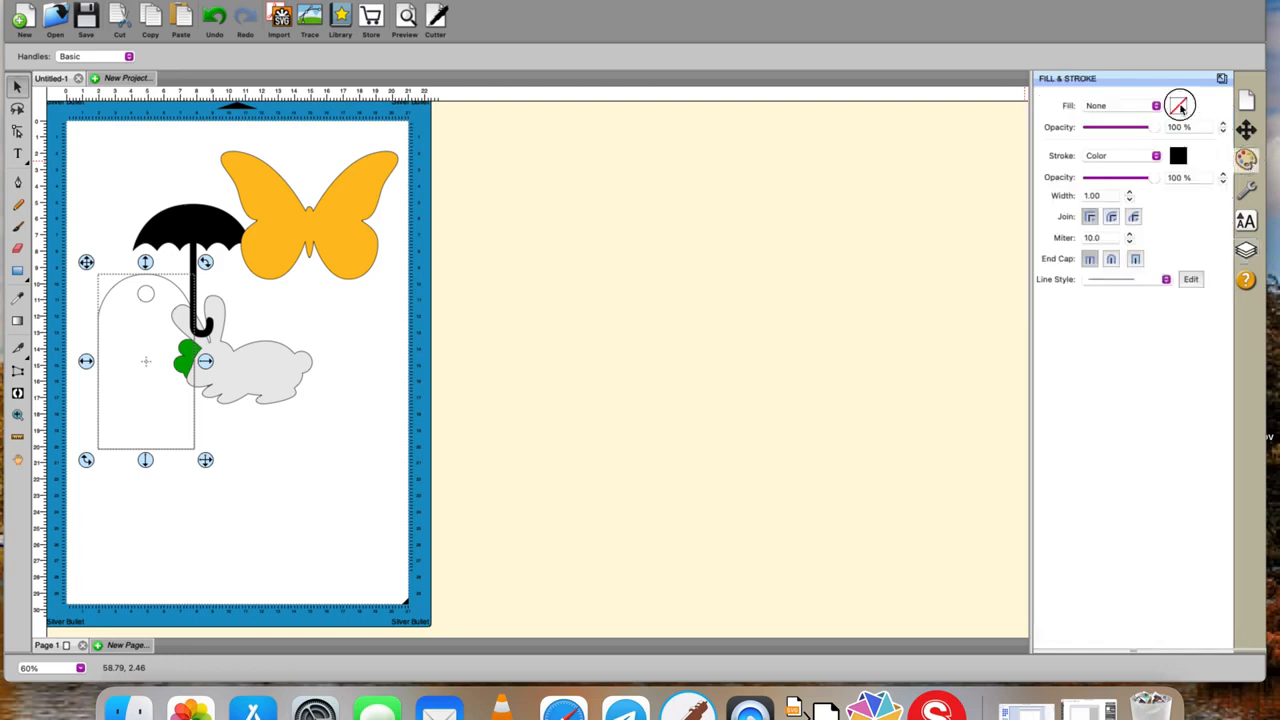
pyautogui.click(1156, 107)
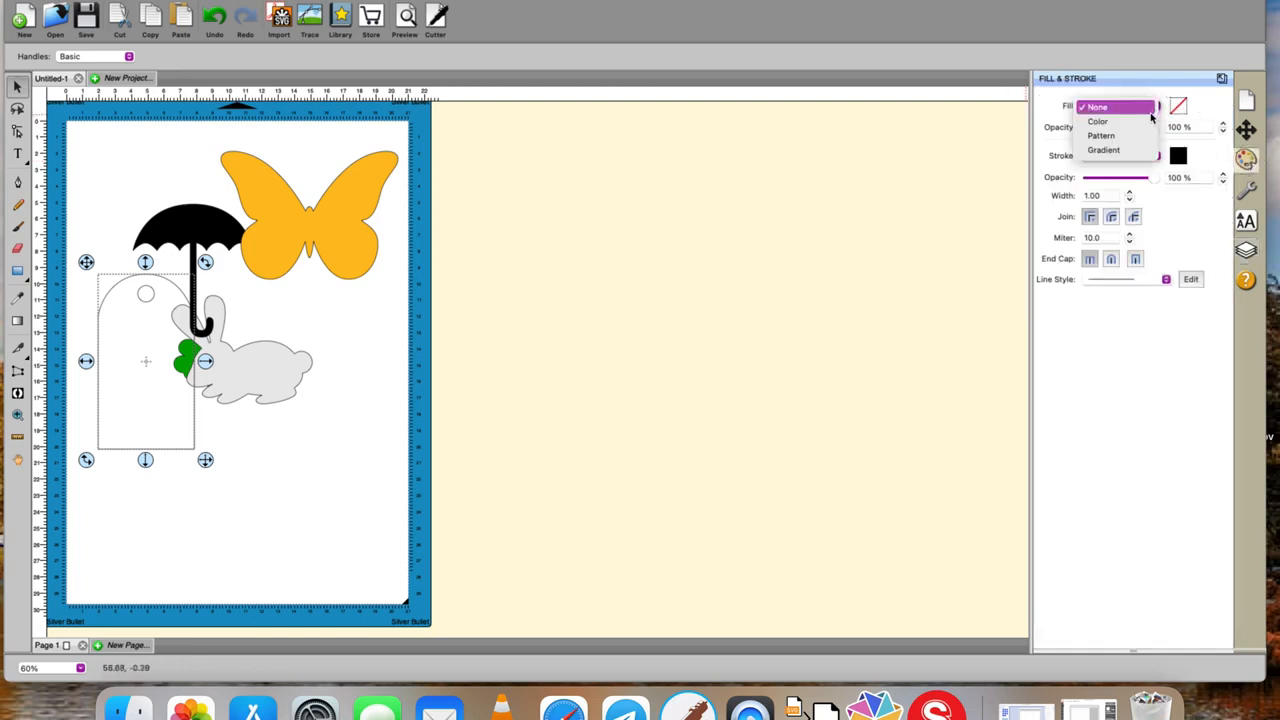
pyautogui.click(1149, 121)
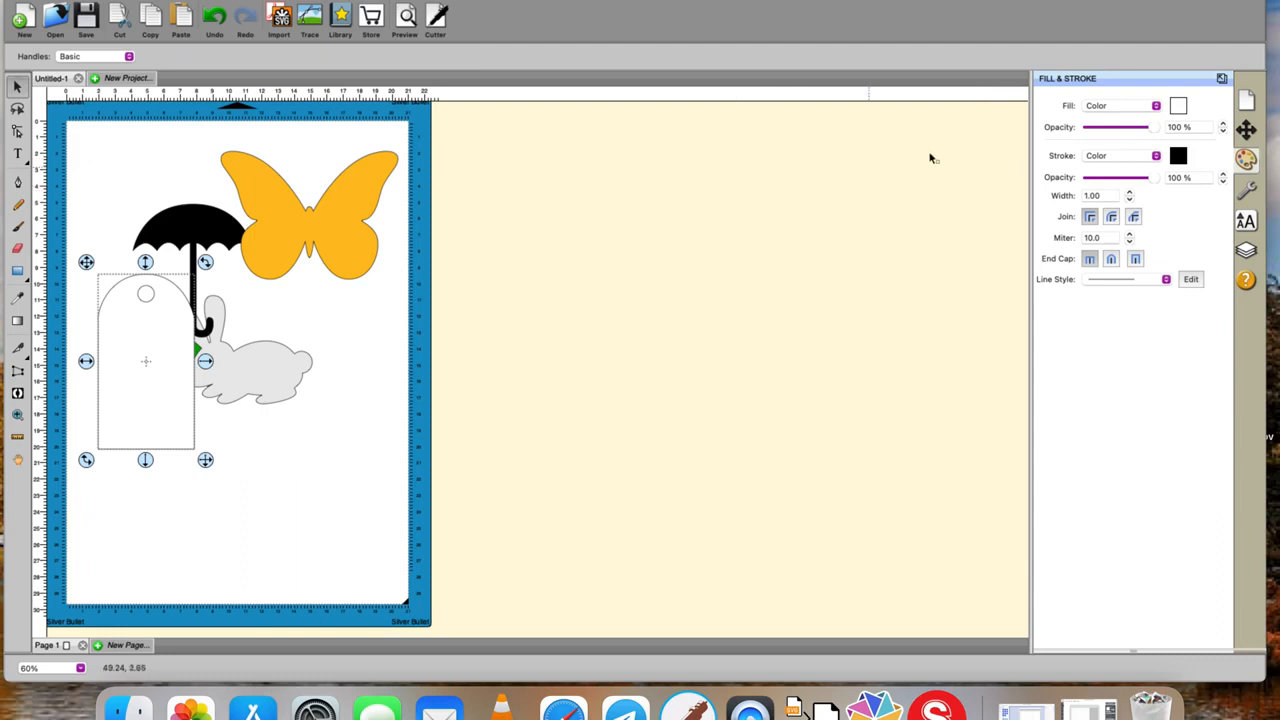
pyautogui.click(1179, 106)
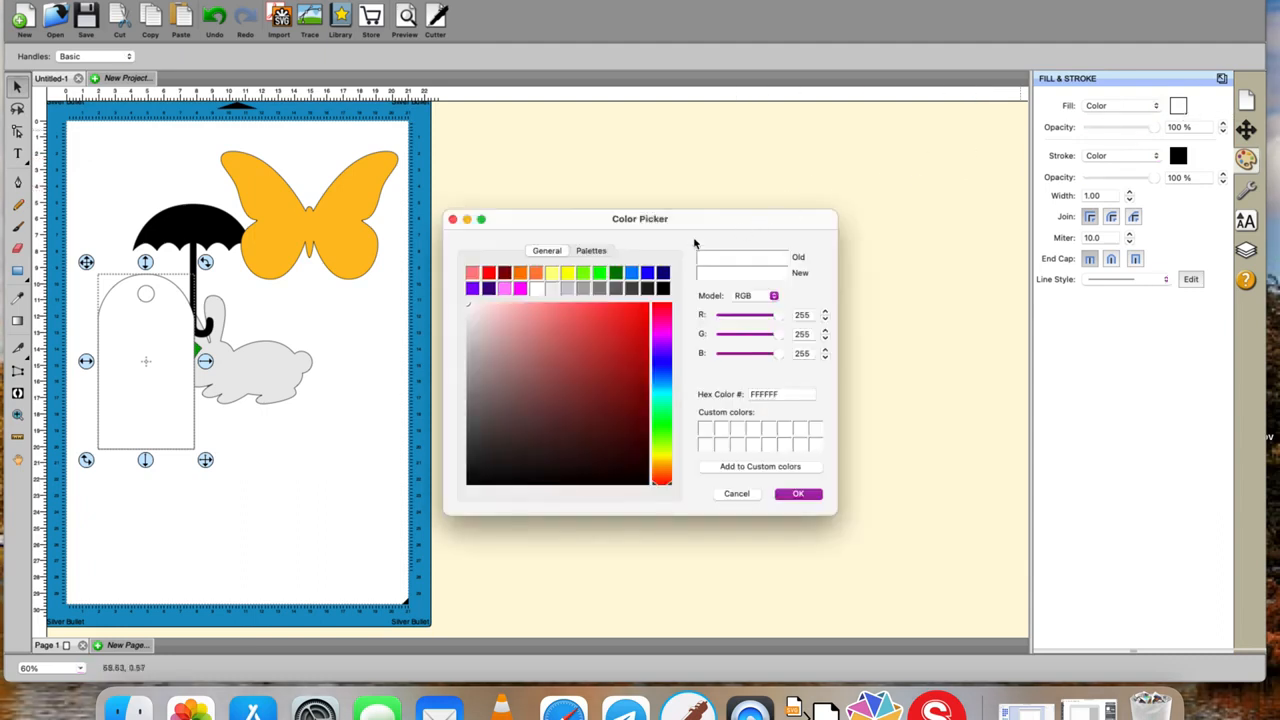
pyautogui.click(472, 274)
pyautogui.click(798, 493)
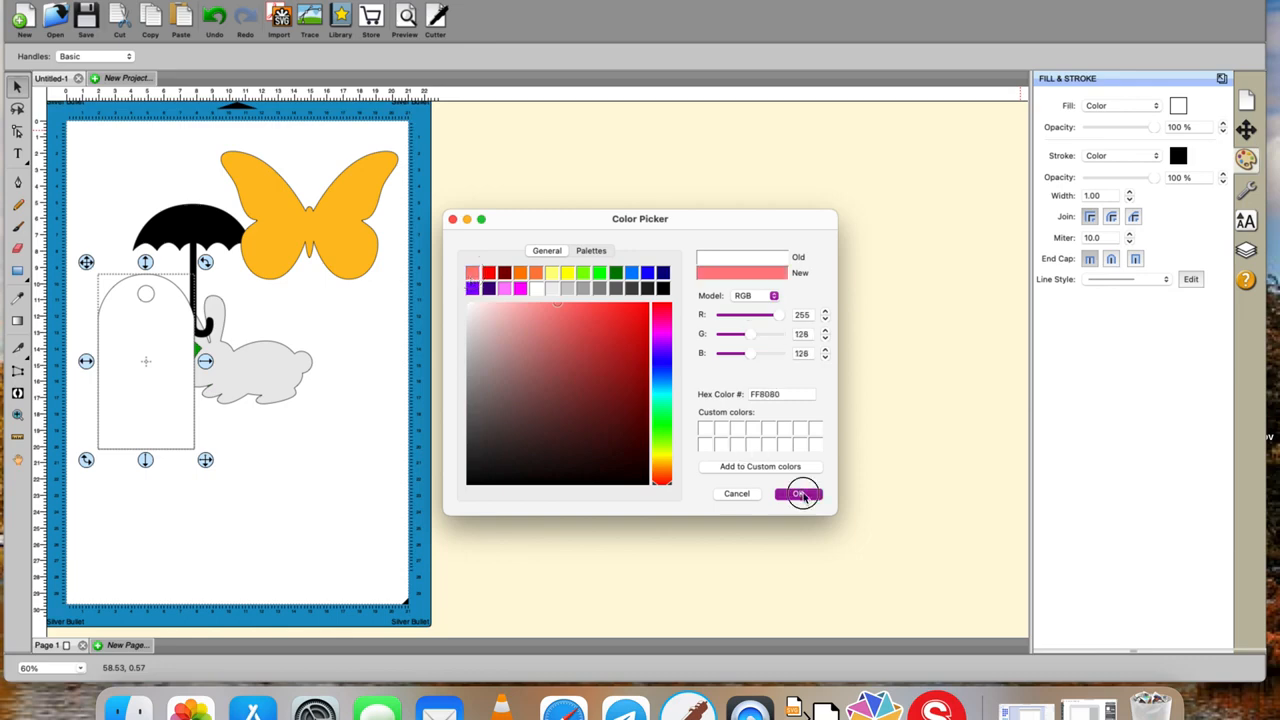
pyautogui.moveTo(150, 375); pyautogui.dragTo(286, 441)
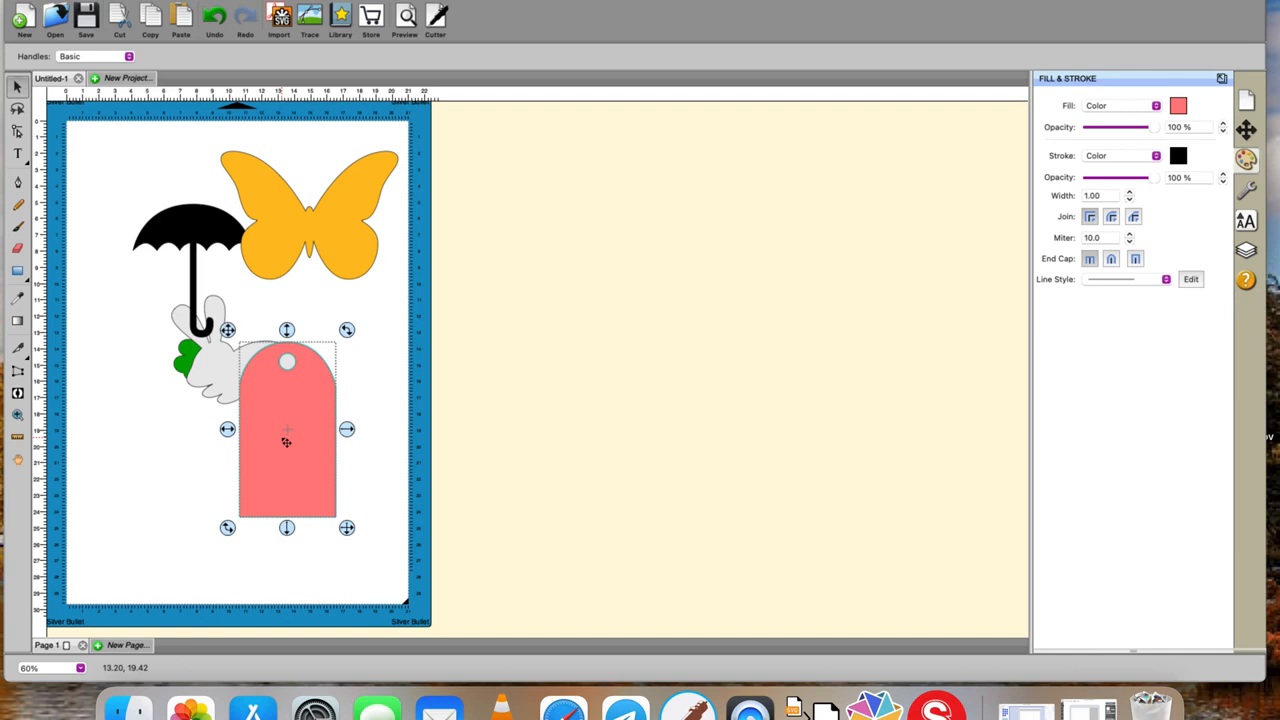
# Toggle the visibility of the Tag 1 and Butterfly layers off and back on.
pyautogui.click(1245, 251)
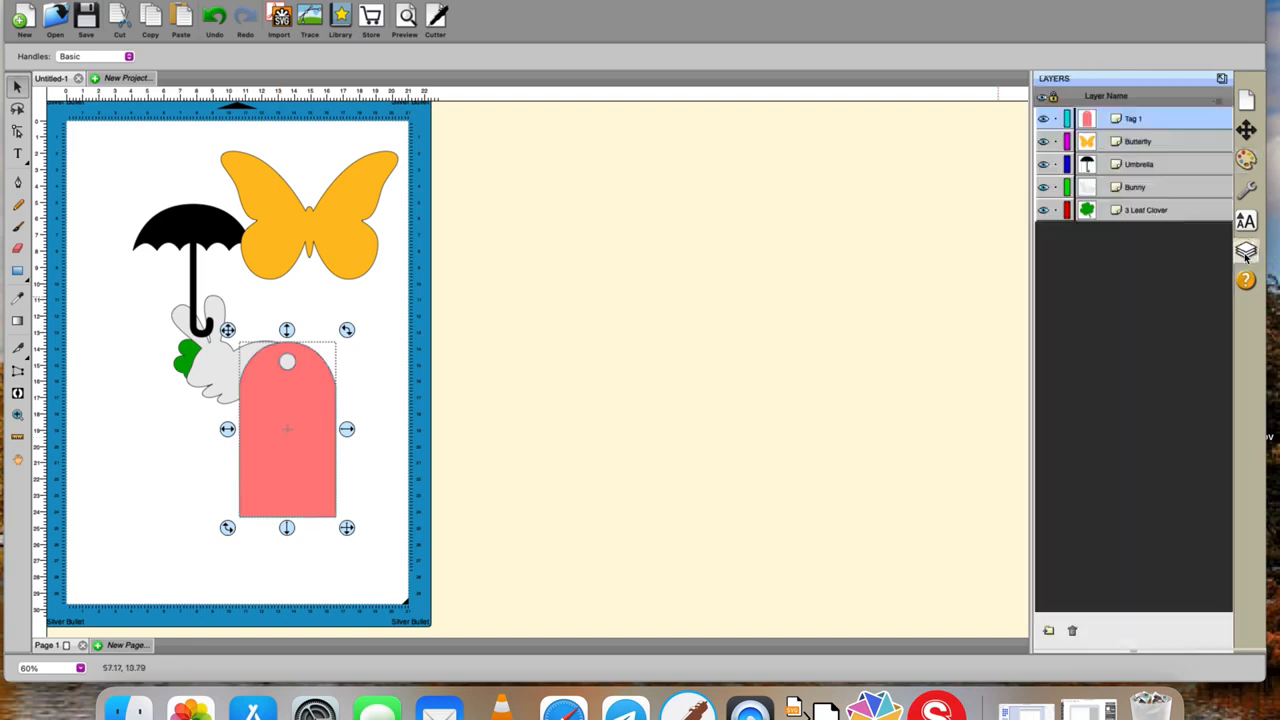
pyautogui.click(1043, 119)
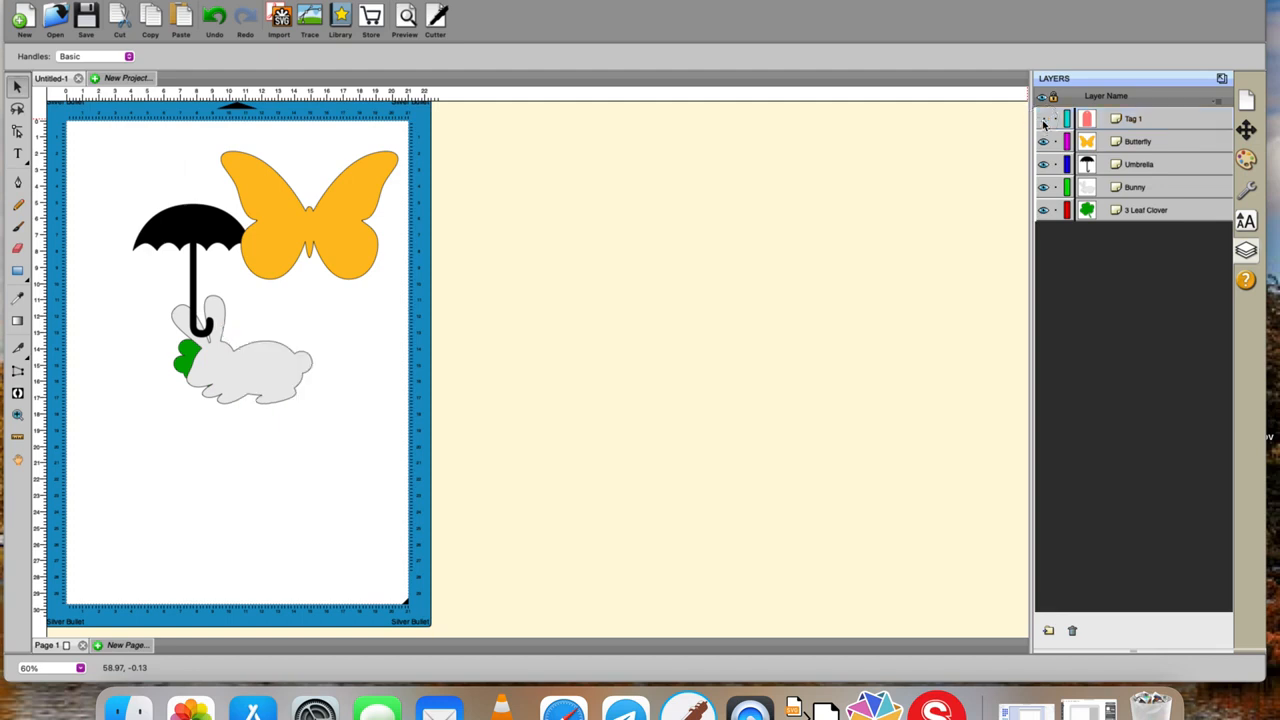
pyautogui.click(1043, 142)
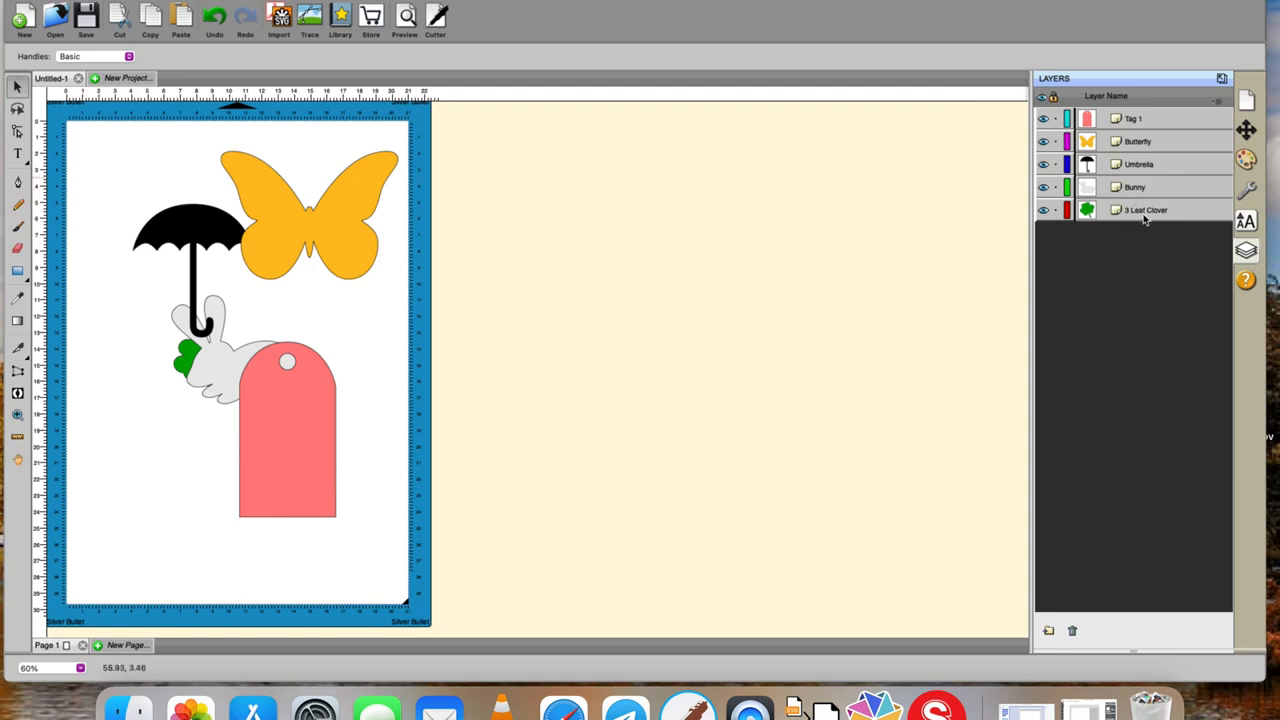
# Move the 3 Leaf Clover layer above the Bunny layer and return it underneath.
pyautogui.moveTo(1141, 212); pyautogui.dragTo(1136, 191)
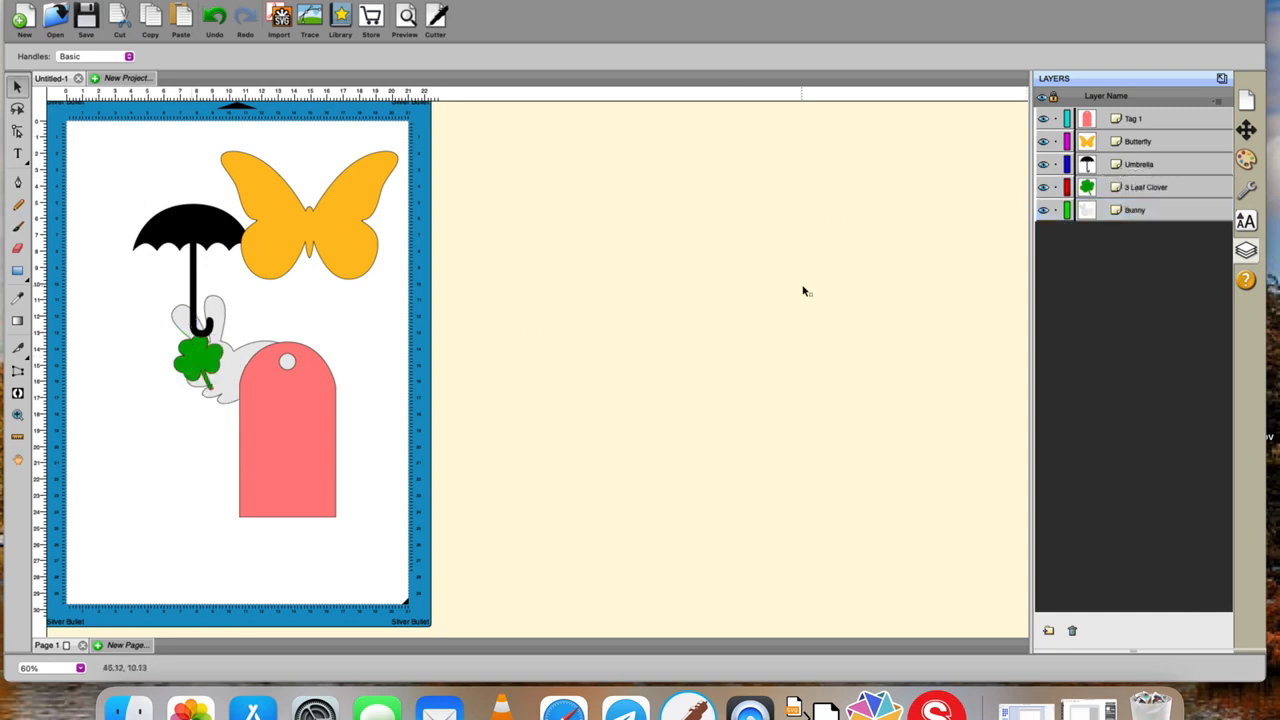
pyautogui.click(1113, 188)
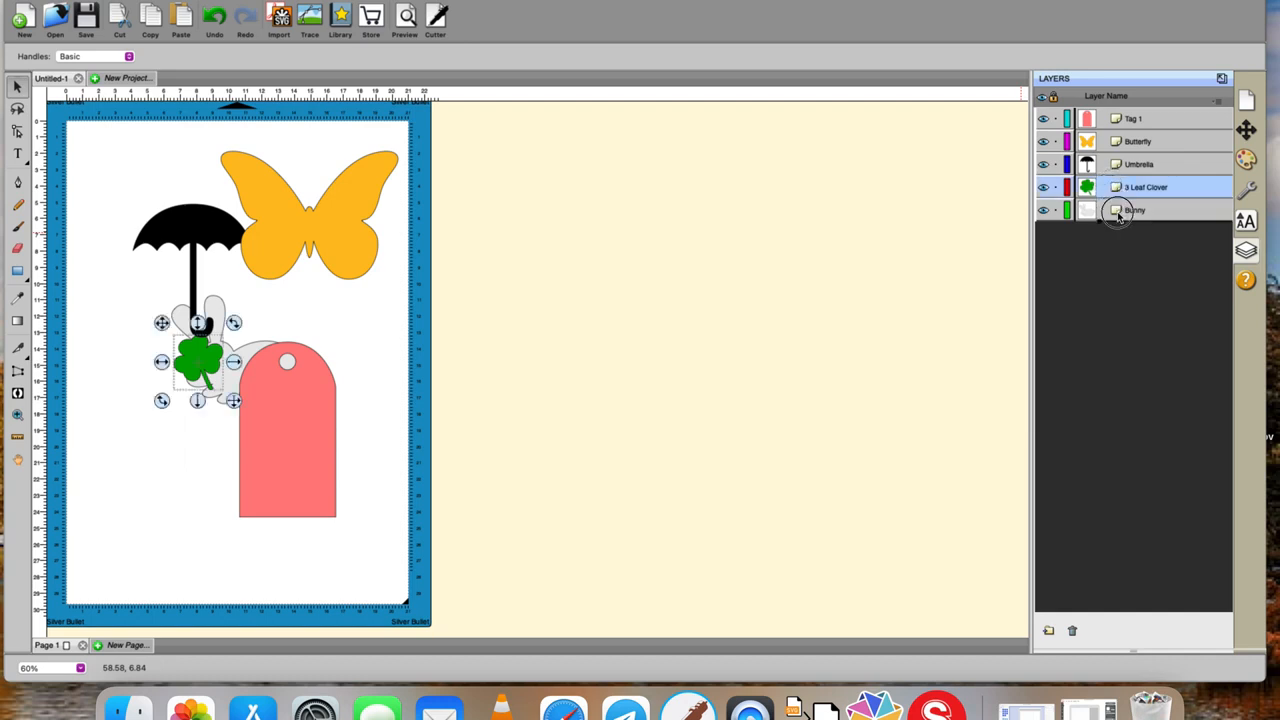
pyautogui.moveTo(1118, 216); pyautogui.dragTo(1119, 219)
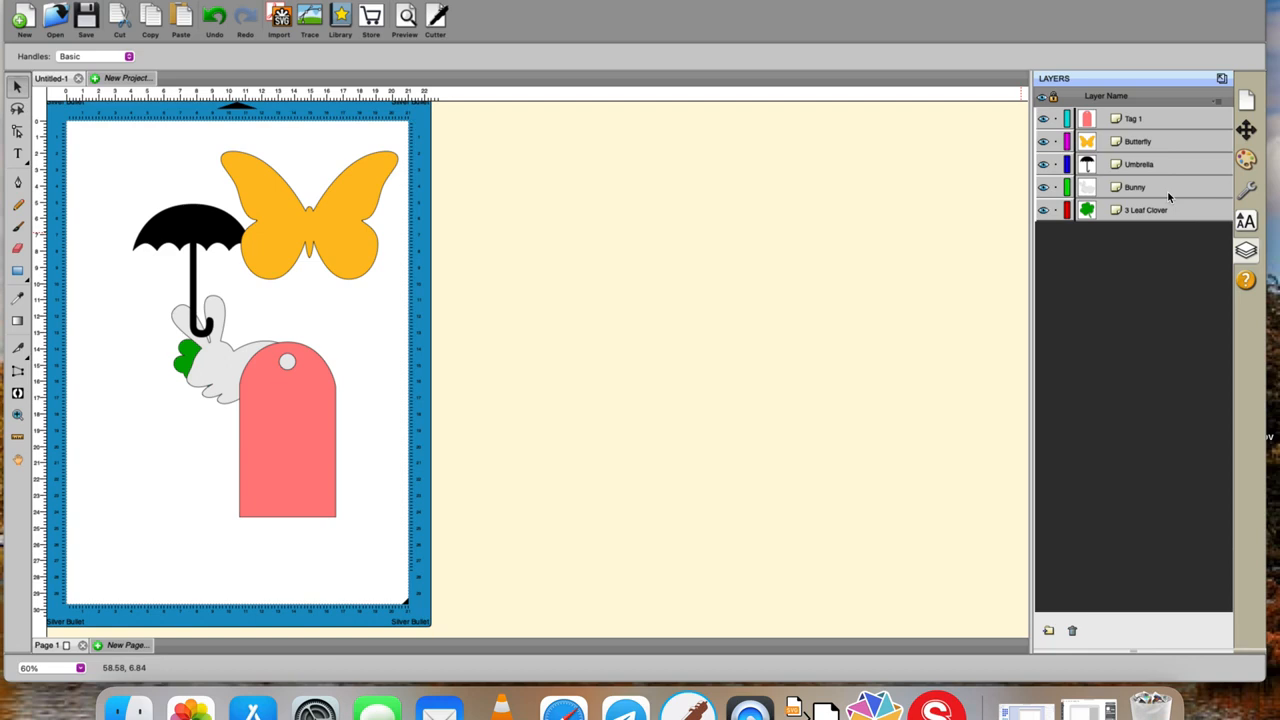
# Remove empty layers, and lock and unlock the Tag 1 layer.
pyautogui.click(1218, 101)
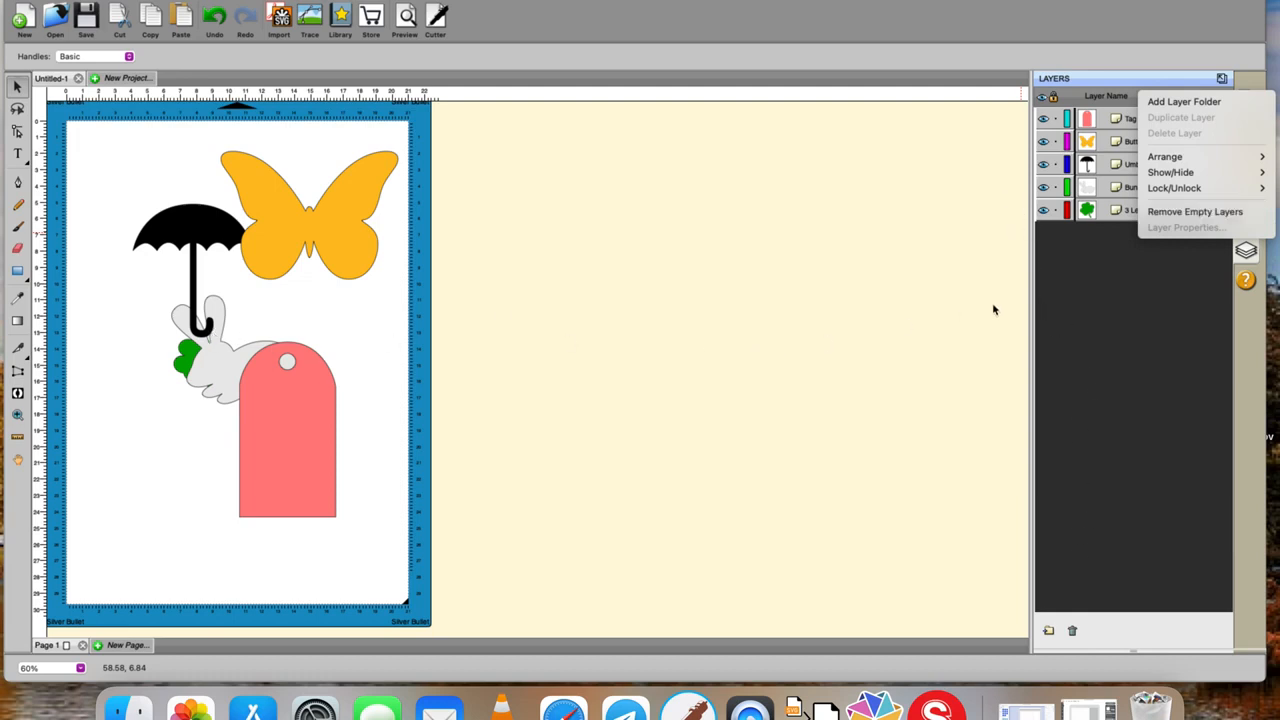
pyautogui.click(1168, 213)
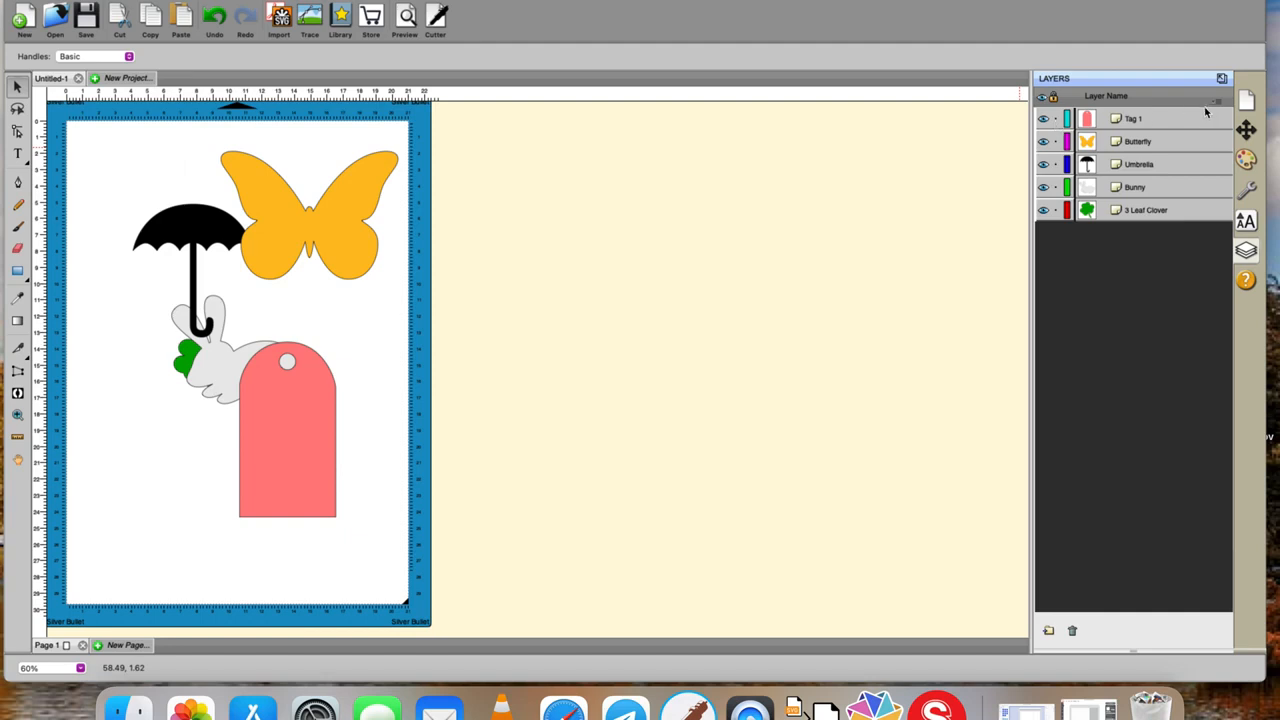
pyautogui.click(1055, 119)
pyautogui.click(1057, 121)
# Detach the Layers list into a floating window, move it up over the workspace and dock it again.
pyautogui.click(1221, 78)
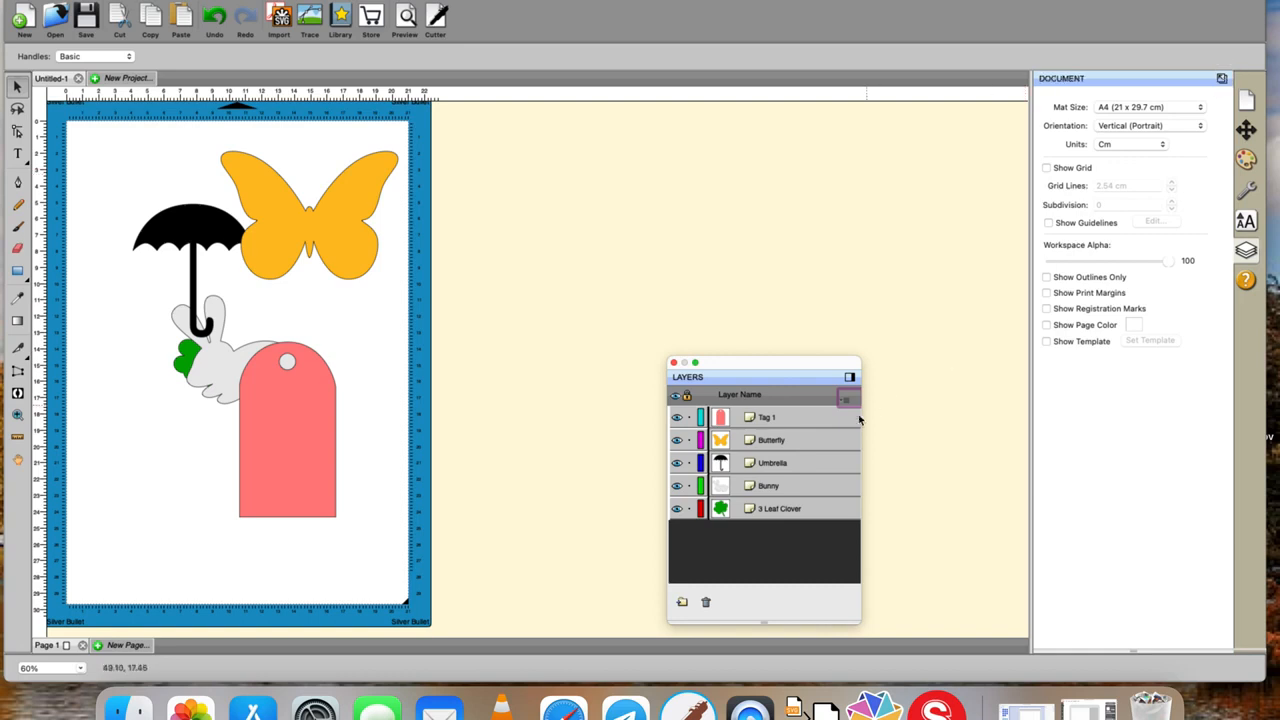
pyautogui.moveTo(792, 363); pyautogui.dragTo(821, 187)
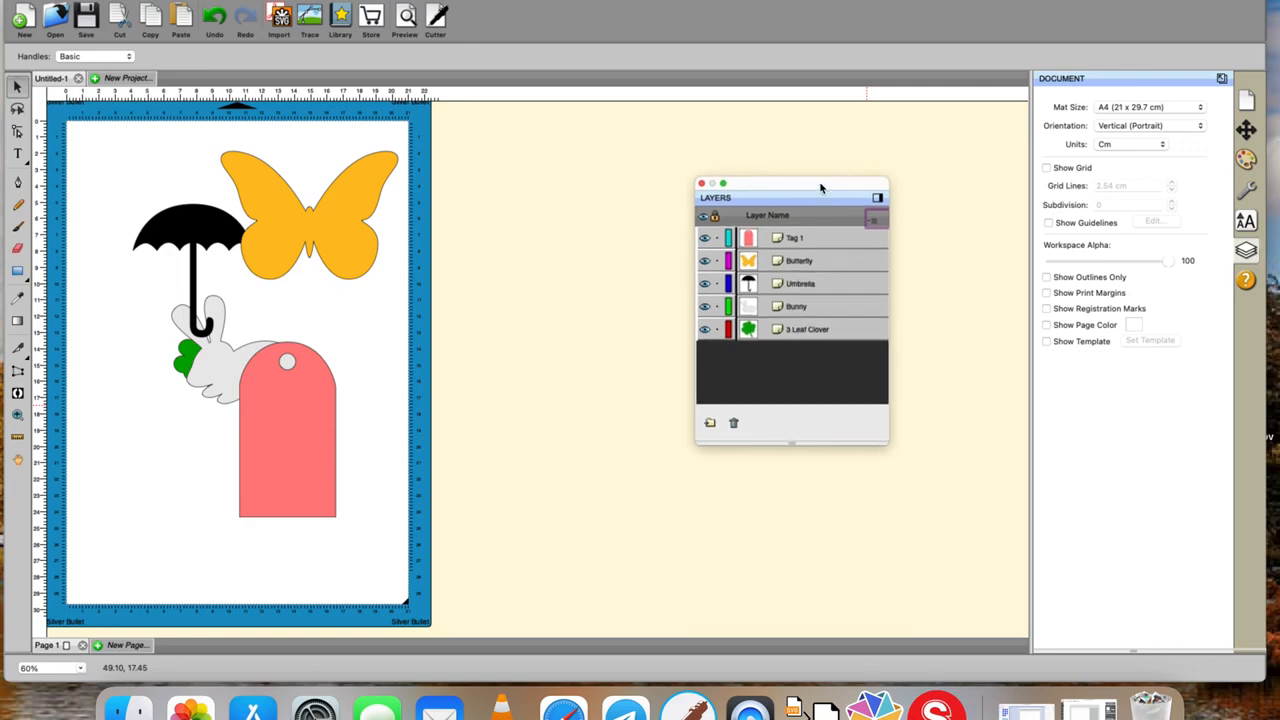
pyautogui.click(878, 198)
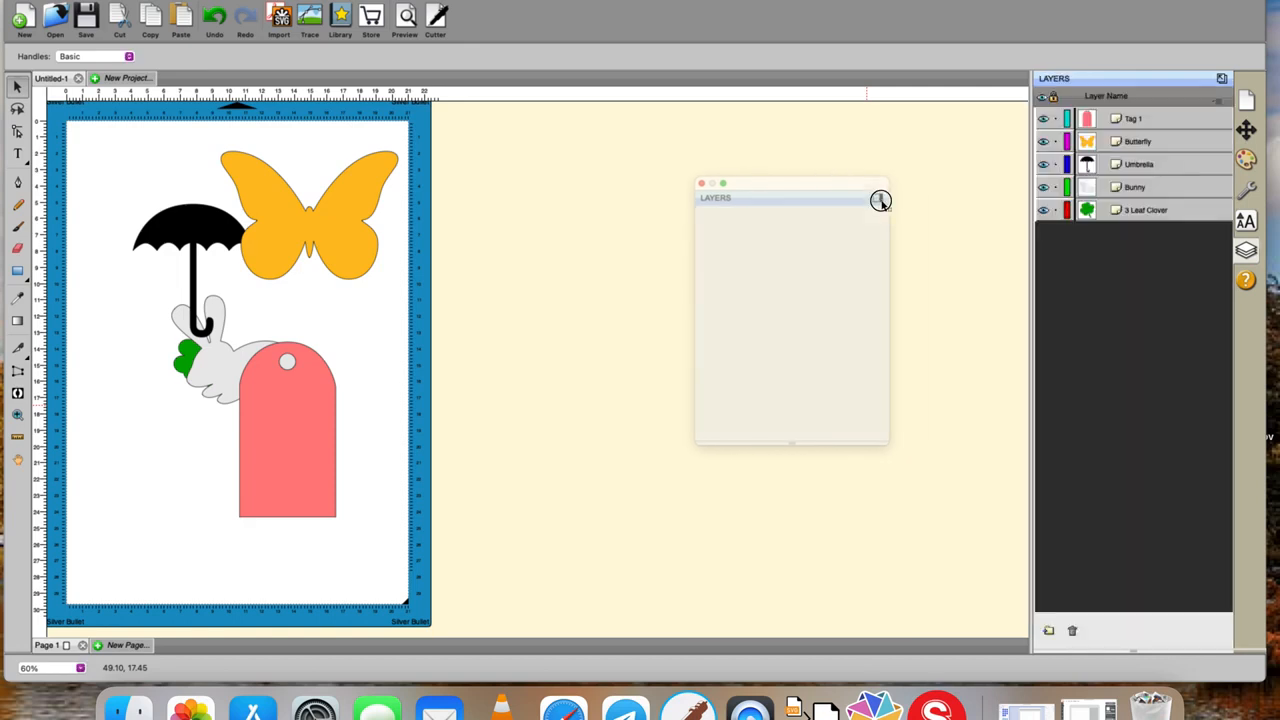
# Draw a green rectangle in the empty workspace beside the mat and insert the Line Vertical shape from Basic Shapes over it.
pyautogui.click(17, 270)
pyautogui.moveTo(490, 288); pyautogui.dragTo(749, 455)
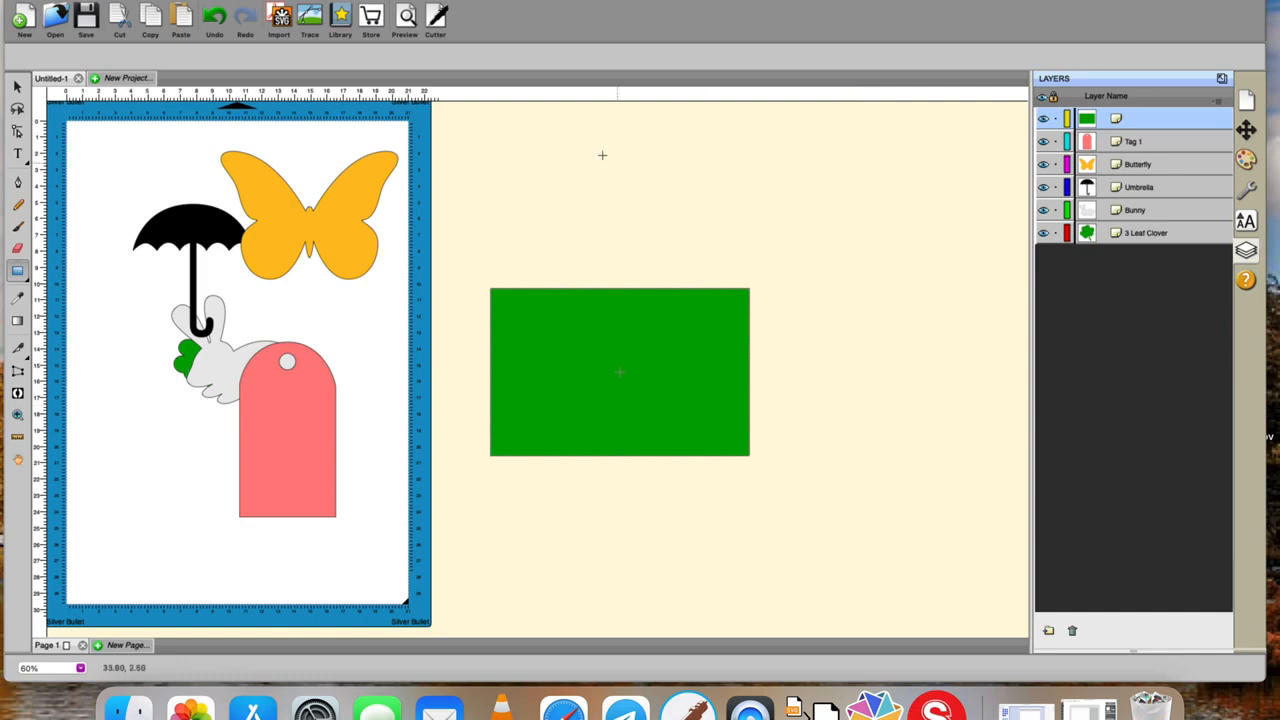
pyautogui.click(341, 18)
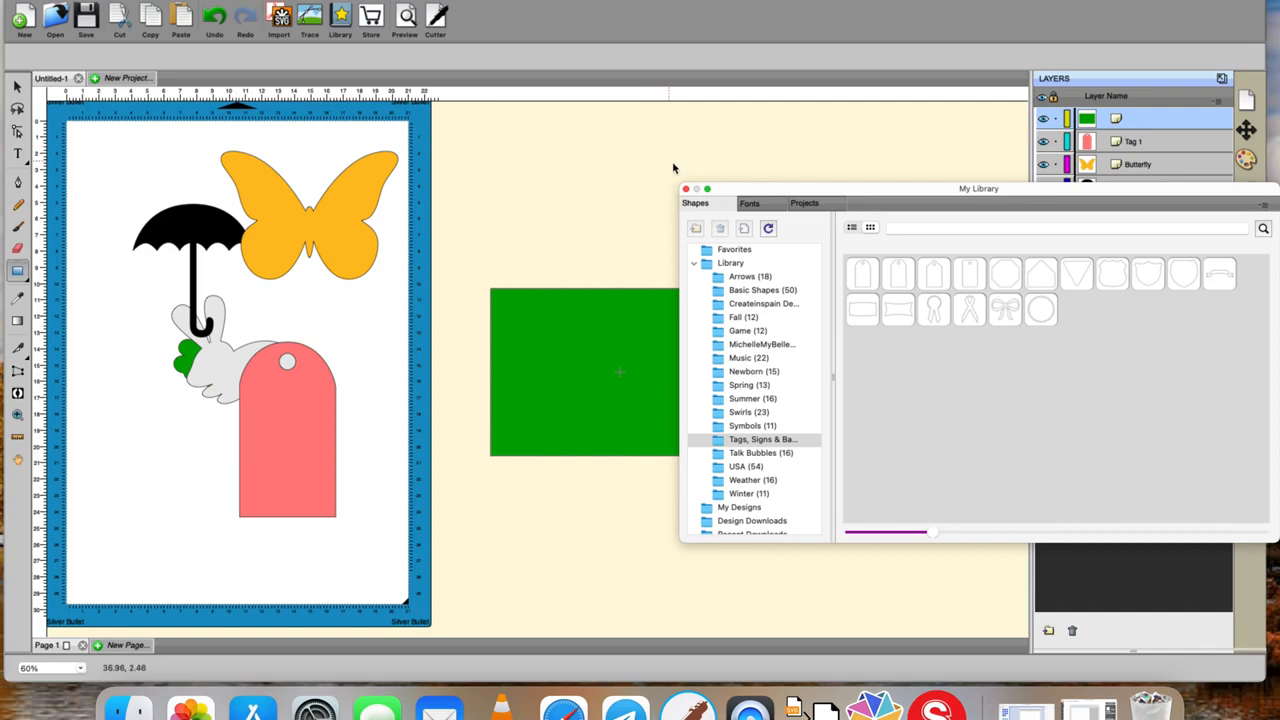
pyautogui.click(776, 291)
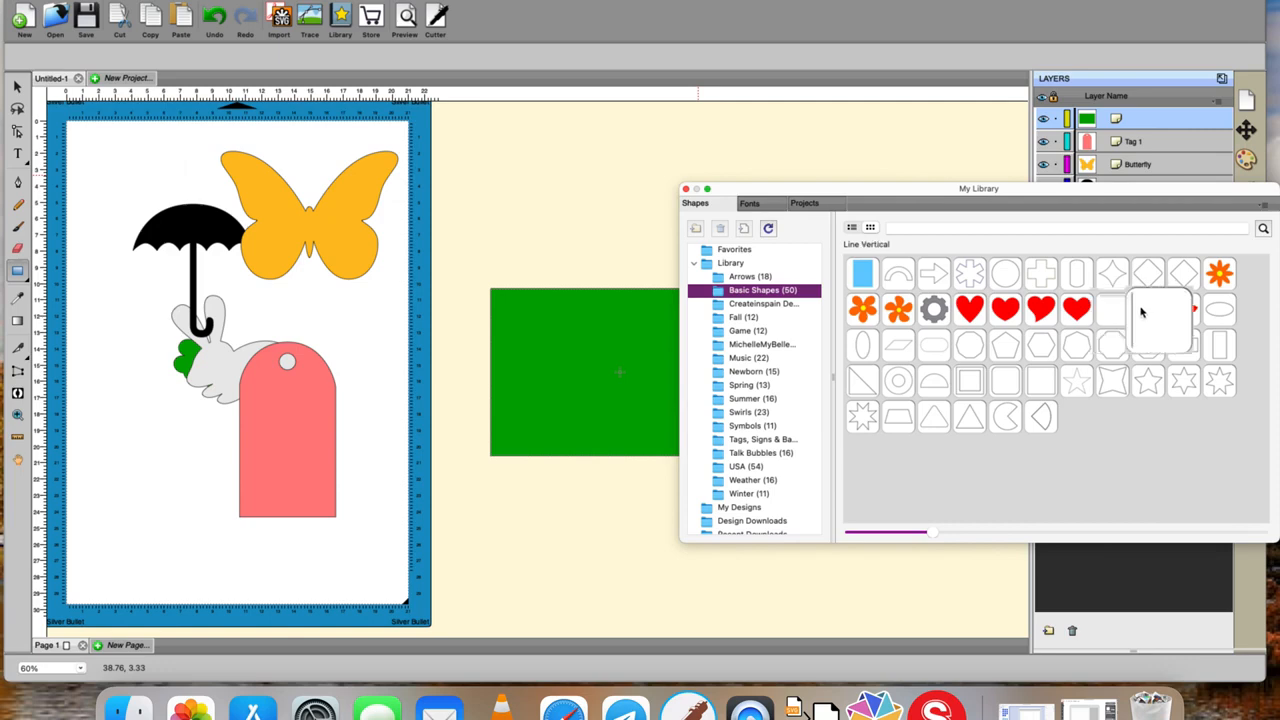
pyautogui.doubleClick(1141, 313)
pyautogui.moveTo(595, 243)
pyautogui.mouseDown()
pyautogui.moveTo(596, 490)
pyautogui.moveTo(611, 366)
pyautogui.moveTo(606, 436)
pyautogui.mouseUp()
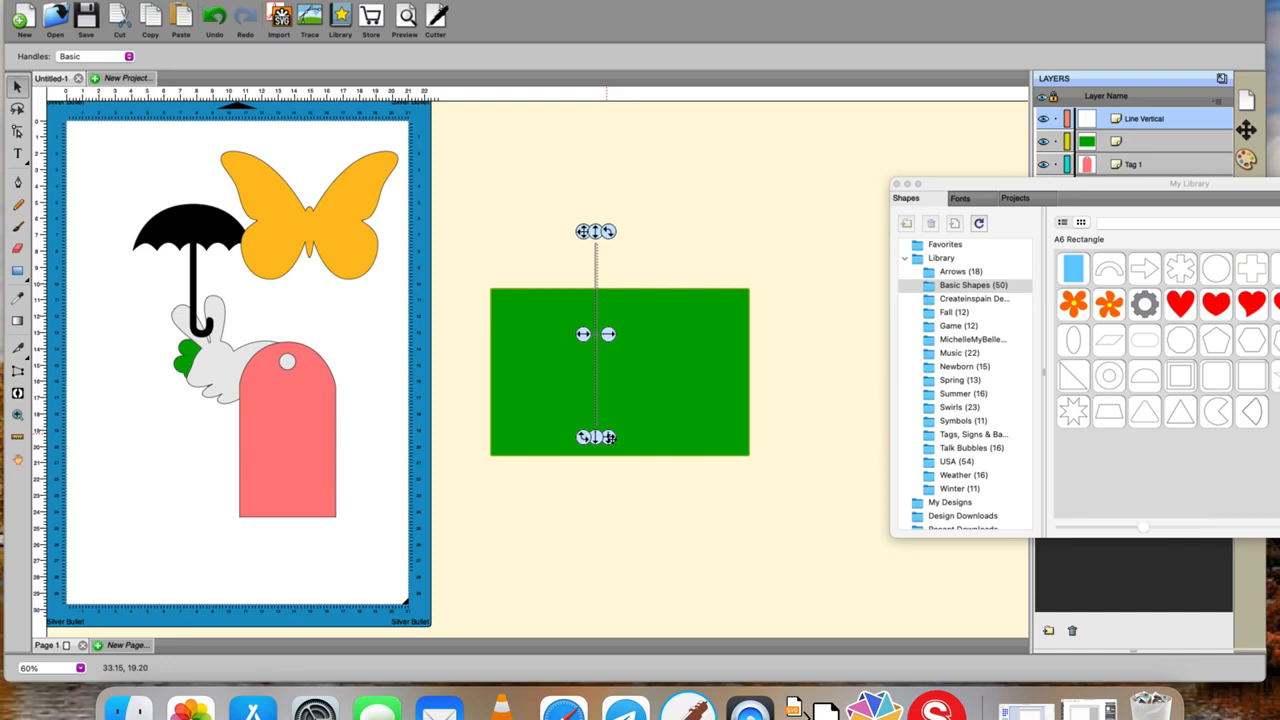
# Give the vertical line a dashed line style and move the green rectangle up so the line spans its full height.
pyautogui.click(1248, 164)
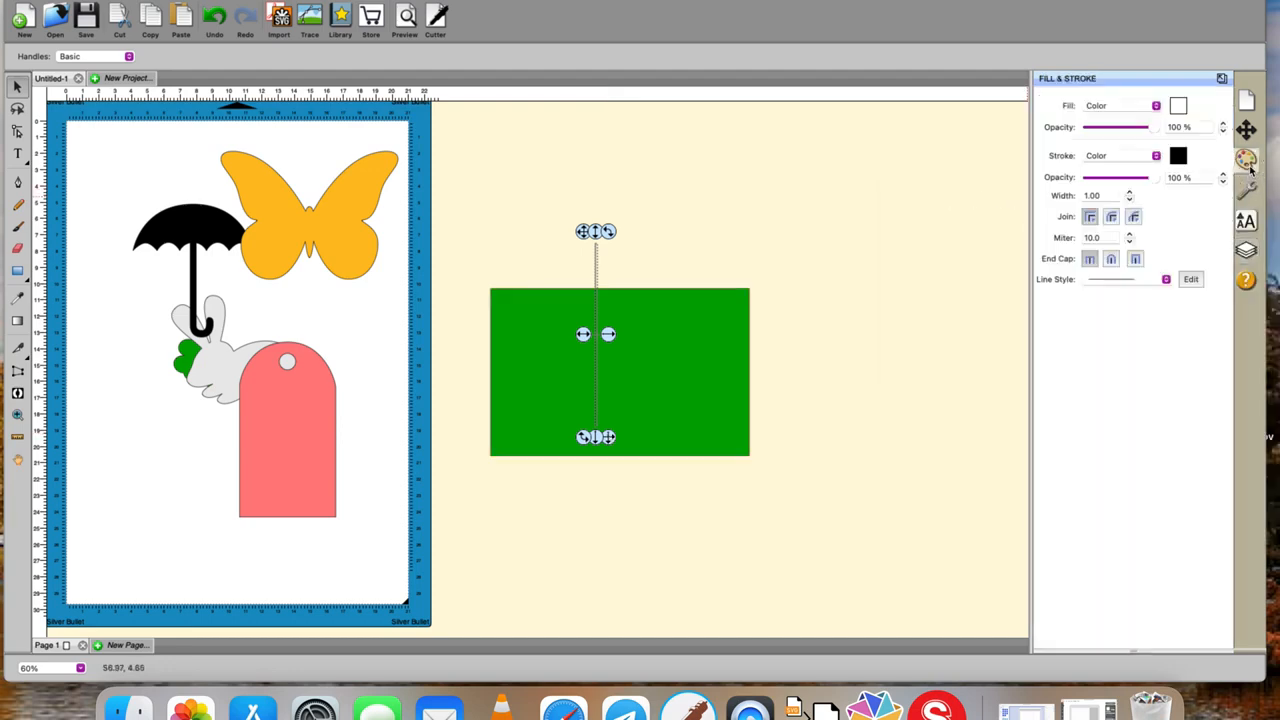
pyautogui.click(1165, 282)
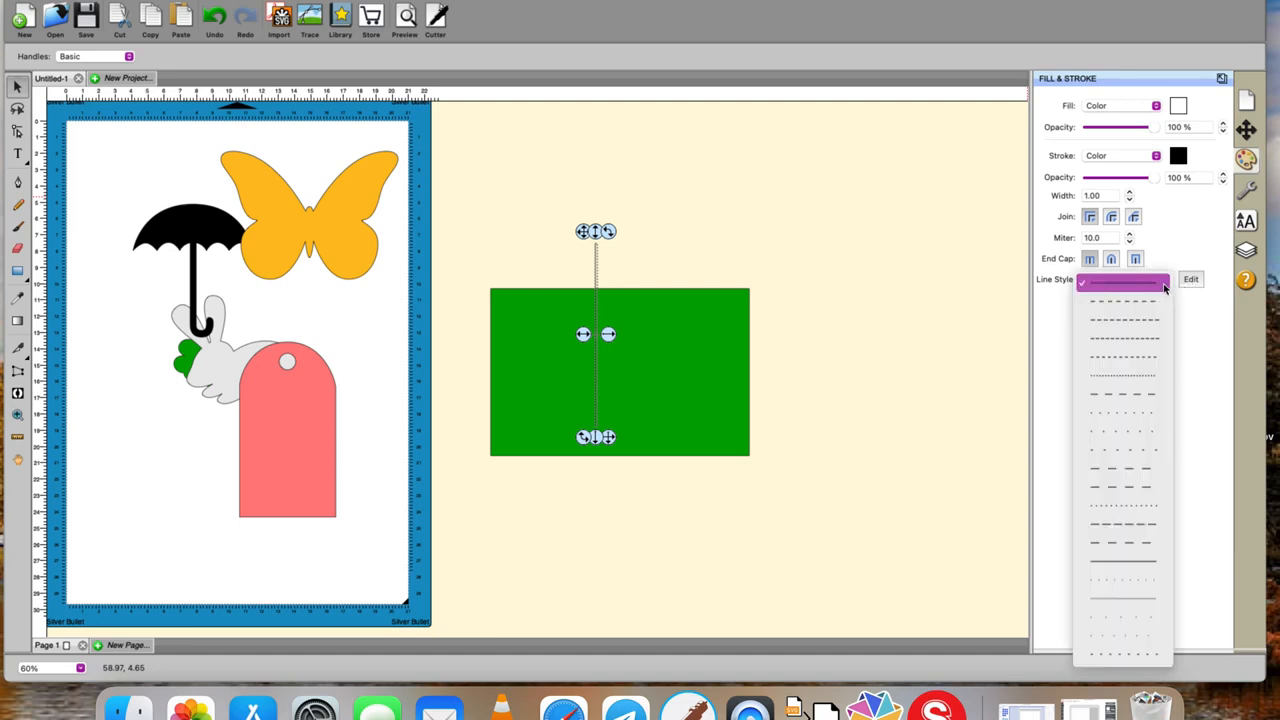
pyautogui.click(1134, 467)
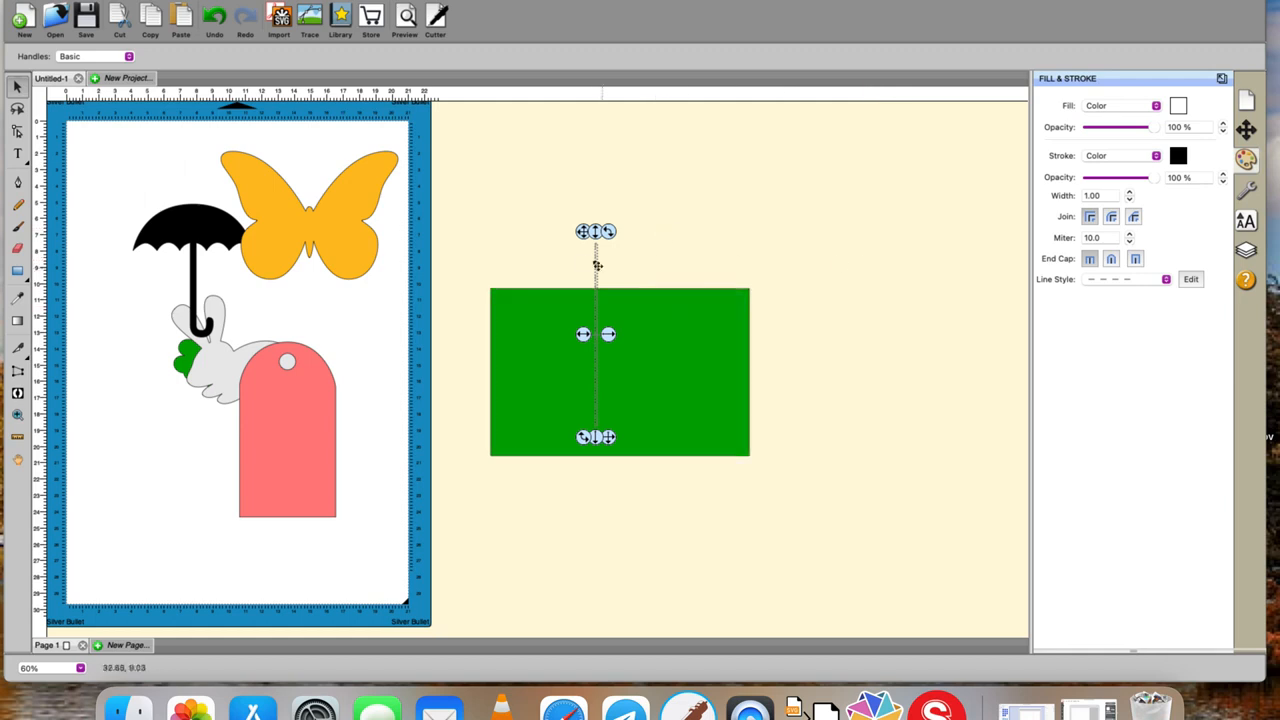
pyautogui.click(700, 309)
pyautogui.moveTo(700, 309); pyautogui.dragTo(665, 277)
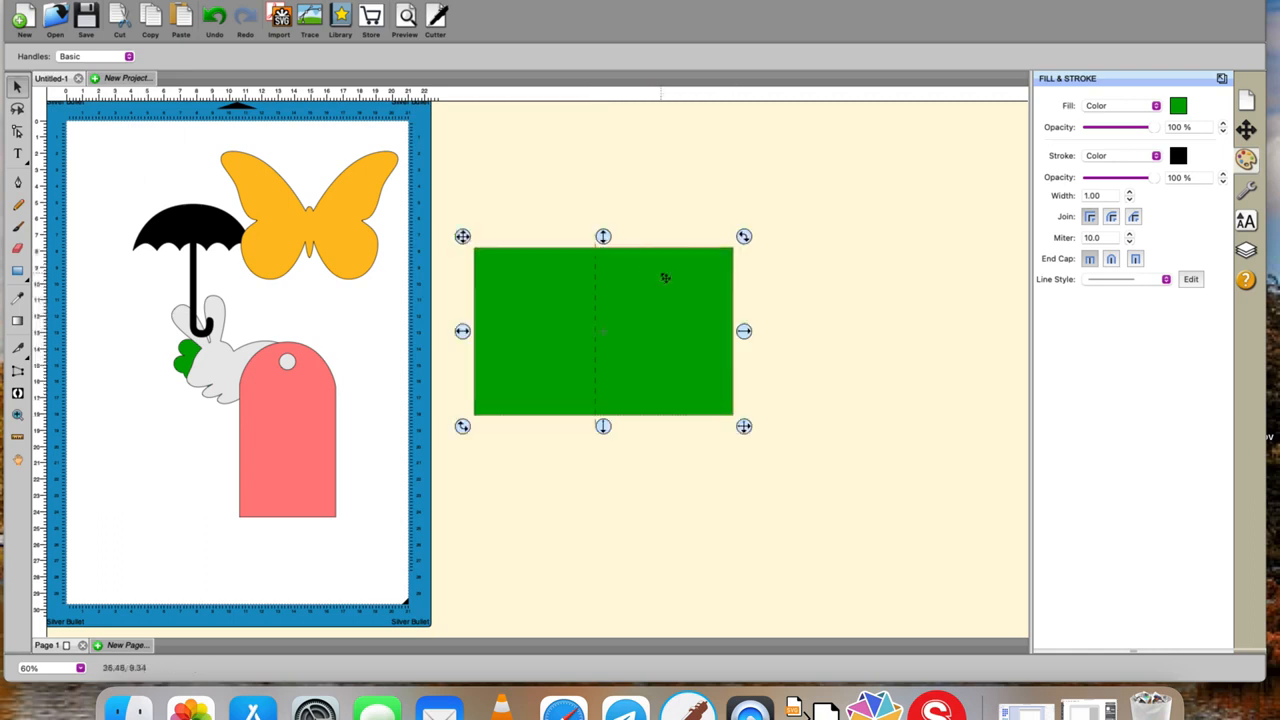
# Group the dashed line with the green rectangle, and expand and collapse the group among the layers to inspect its contents.
pyautogui.moveTo(571, 202); pyautogui.dragTo(650, 488)
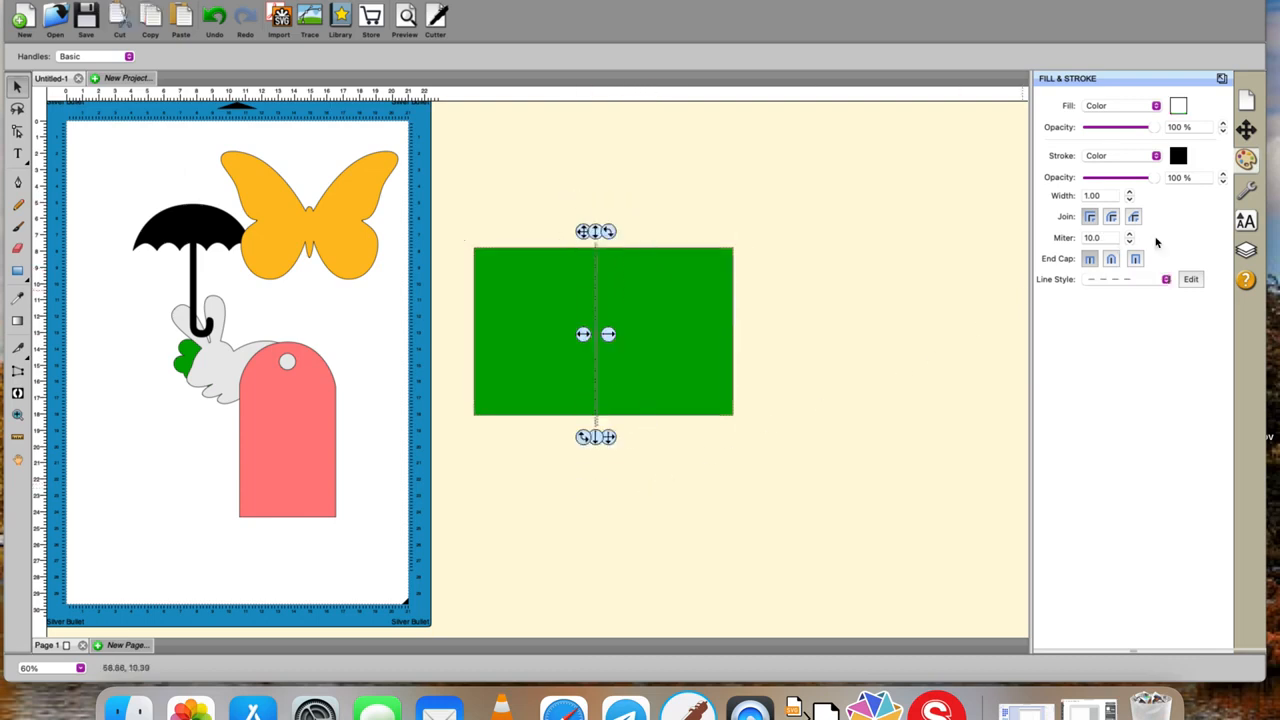
pyautogui.click(1245, 254)
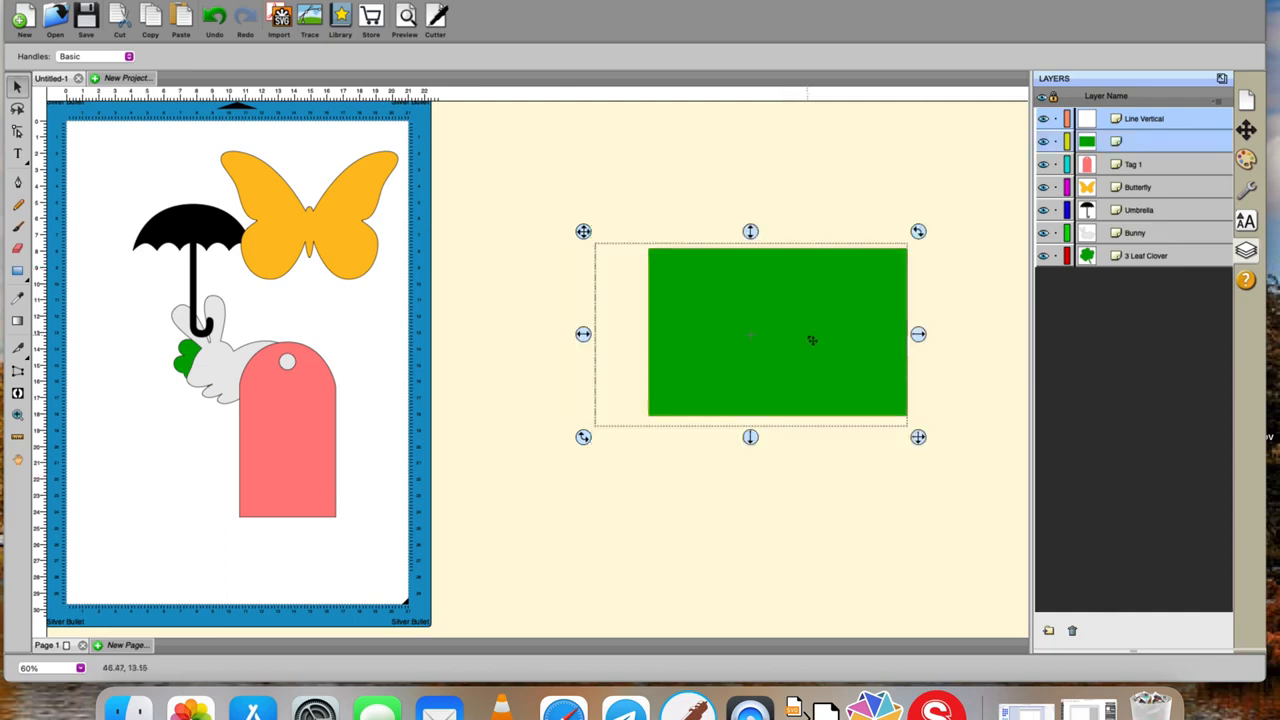
pyautogui.rightClick(810, 338)
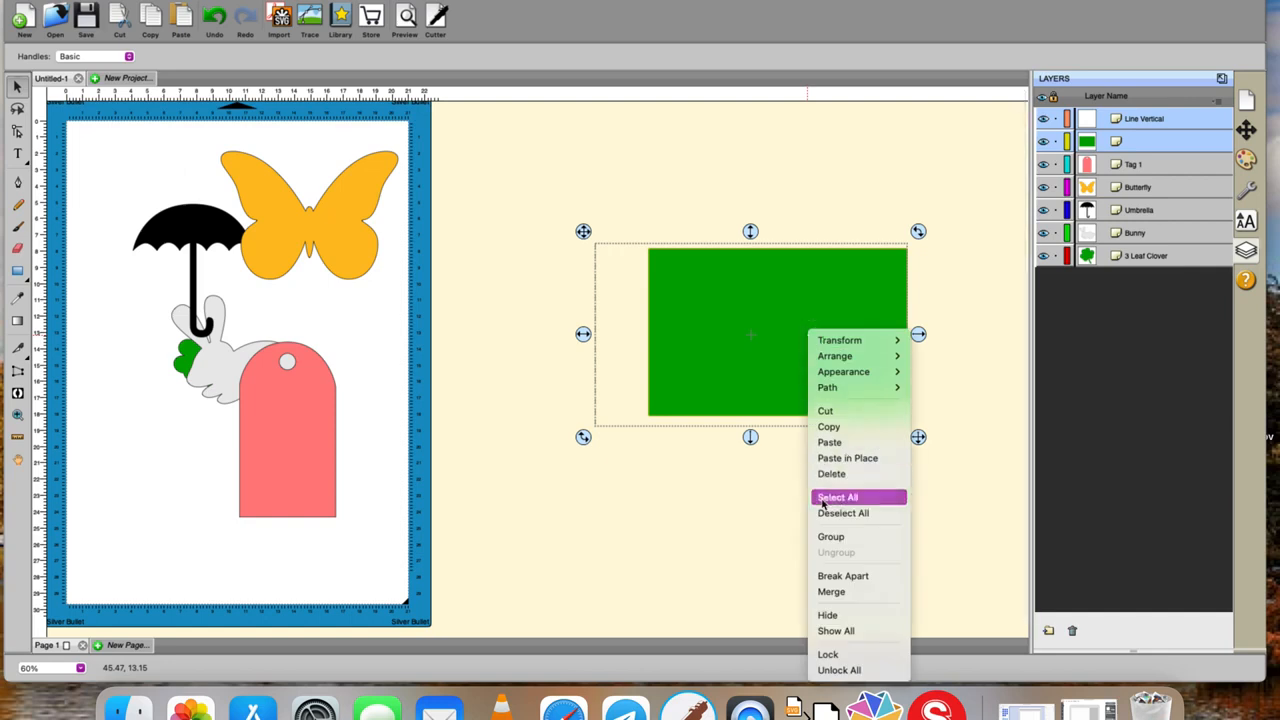
pyautogui.click(830, 536)
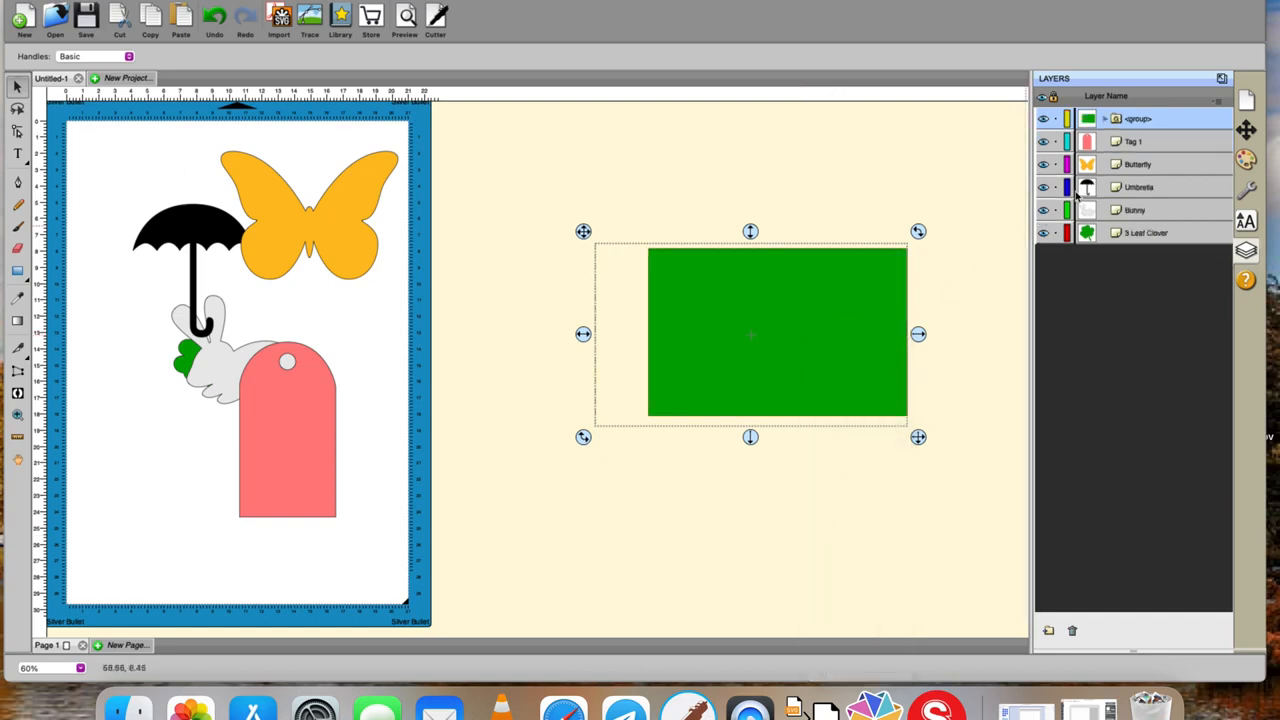
pyautogui.click(1106, 119)
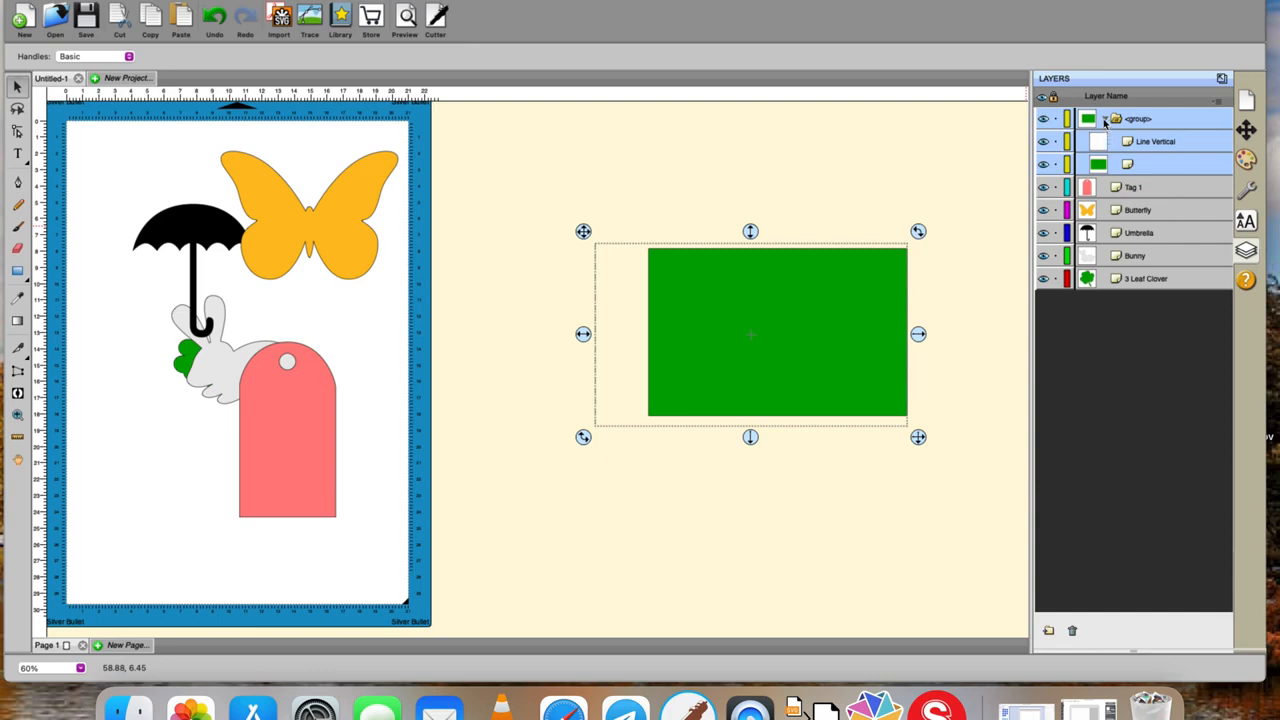
pyautogui.click(1105, 120)
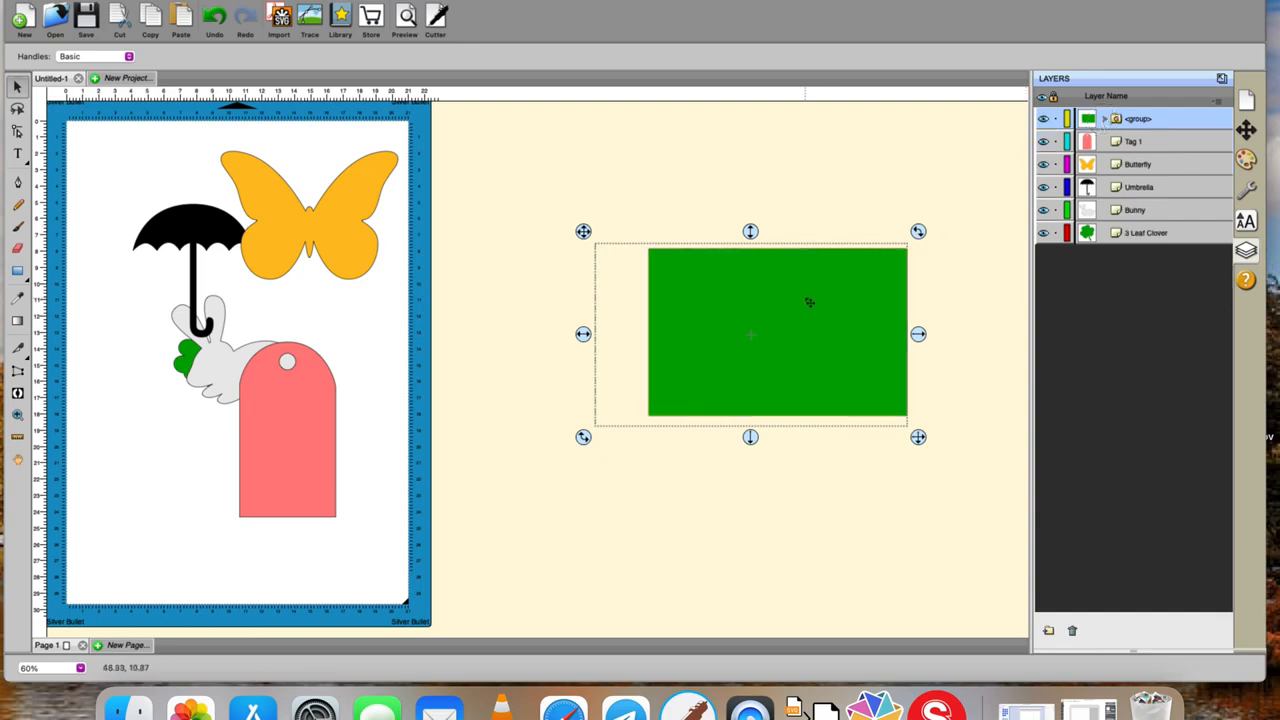
# Move the grouped rectangle and line closer to the mat and ungroup them.
pyautogui.click(771, 163)
pyautogui.moveTo(804, 312); pyautogui.dragTo(676, 338)
pyautogui.rightClick(676, 338)
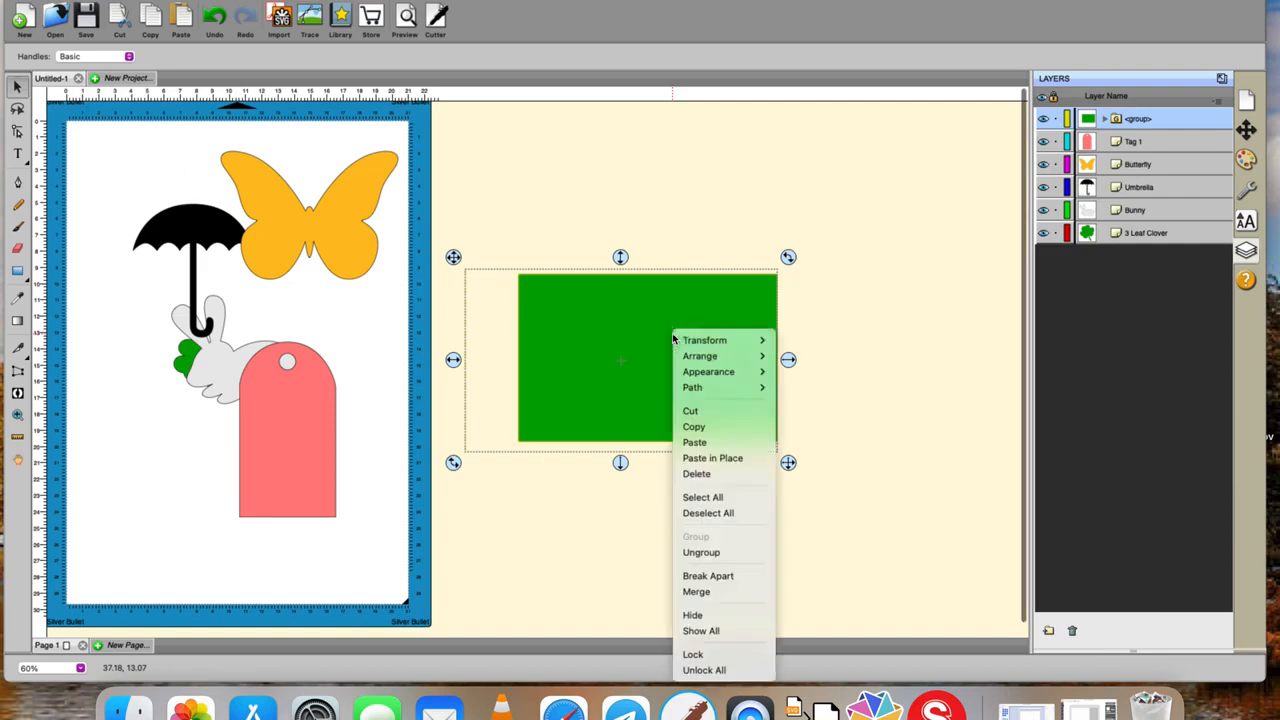
pyautogui.click(713, 553)
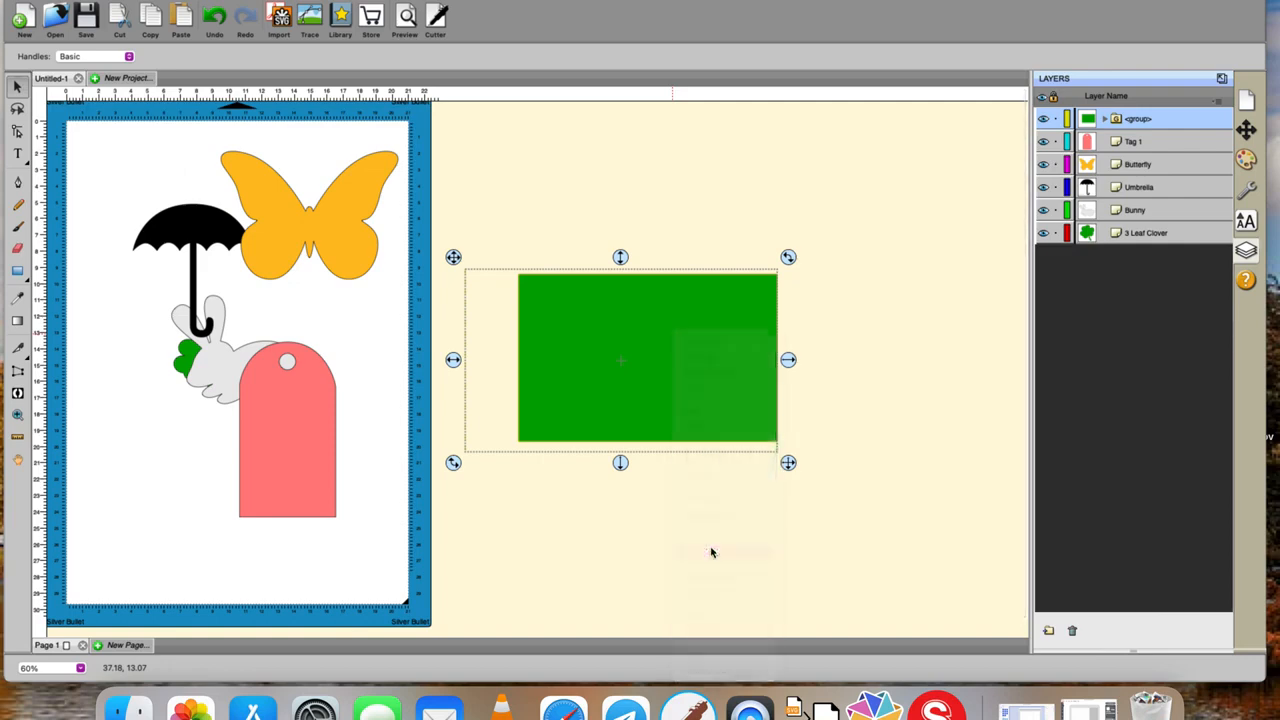
# Move the green rectangle on its own onto the mat over the pink tag and deselect it.
pyautogui.click(694, 333)
pyautogui.moveTo(694, 333); pyautogui.dragTo(364, 408)
pyautogui.click(518, 390)
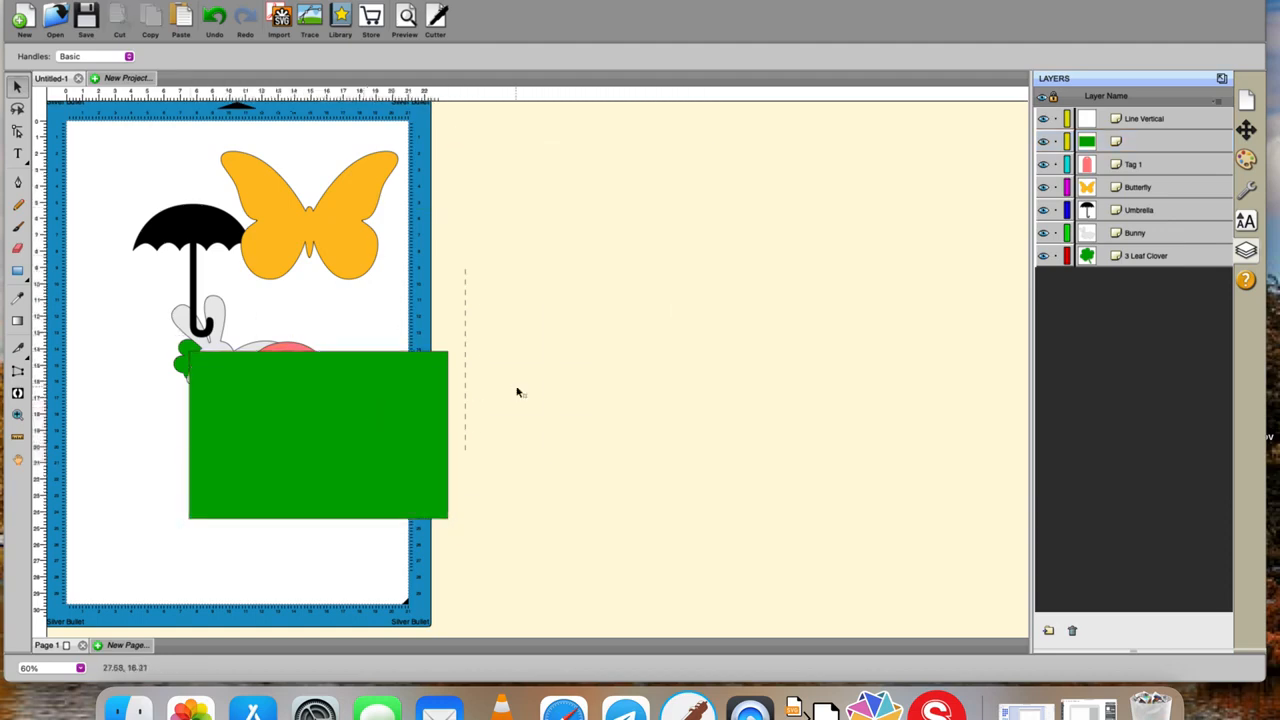